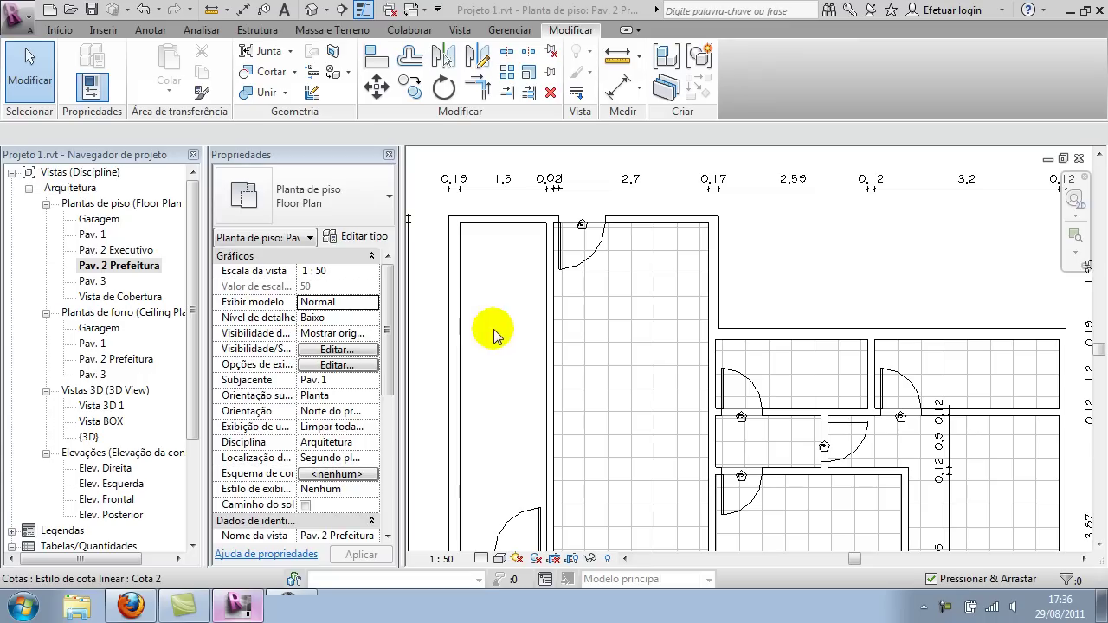
# - Zoom and pan the Pav. 2 Prefeitura plan in on door P6 and its porcelain floor tiles
pyautogui.scroll(2, 589, 243)
pyautogui.scroll(2, 567, 243)
pyautogui.moveTo(563, 240)
pyautogui.mouseDown(button='middle')
pyautogui.moveTo(574, 346)
pyautogui.moveTo(673, 298)
pyautogui.mouseUp(button='middle')
pyautogui.scroll(1, 555, 346)
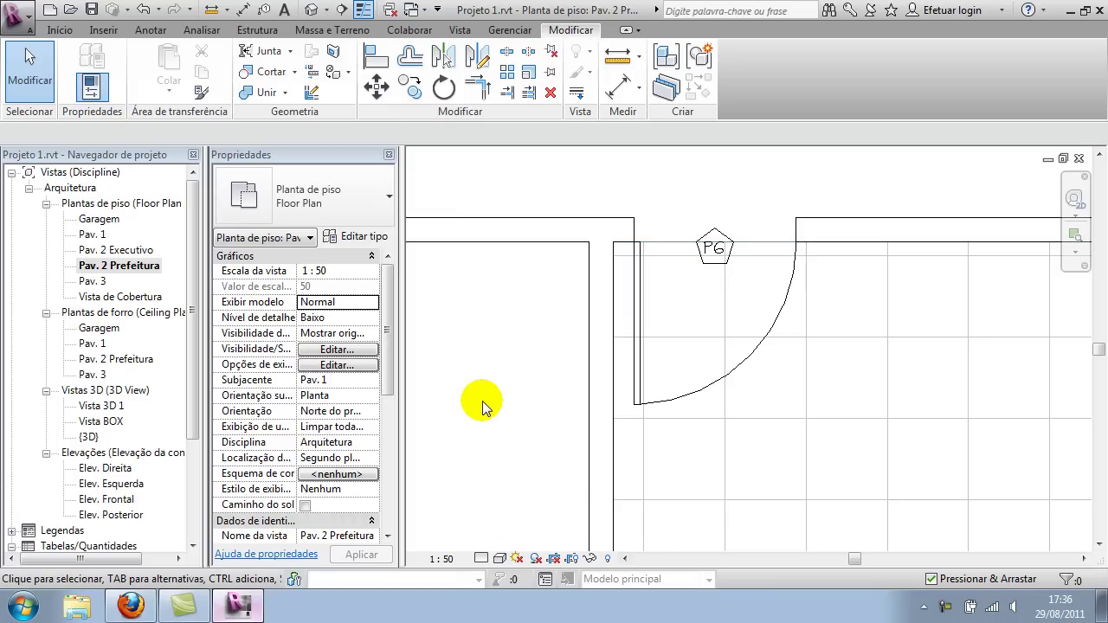
# - Start Align (AL) and align the first two tile pattern lines to nearby wall faces
pyautogui.press('d')
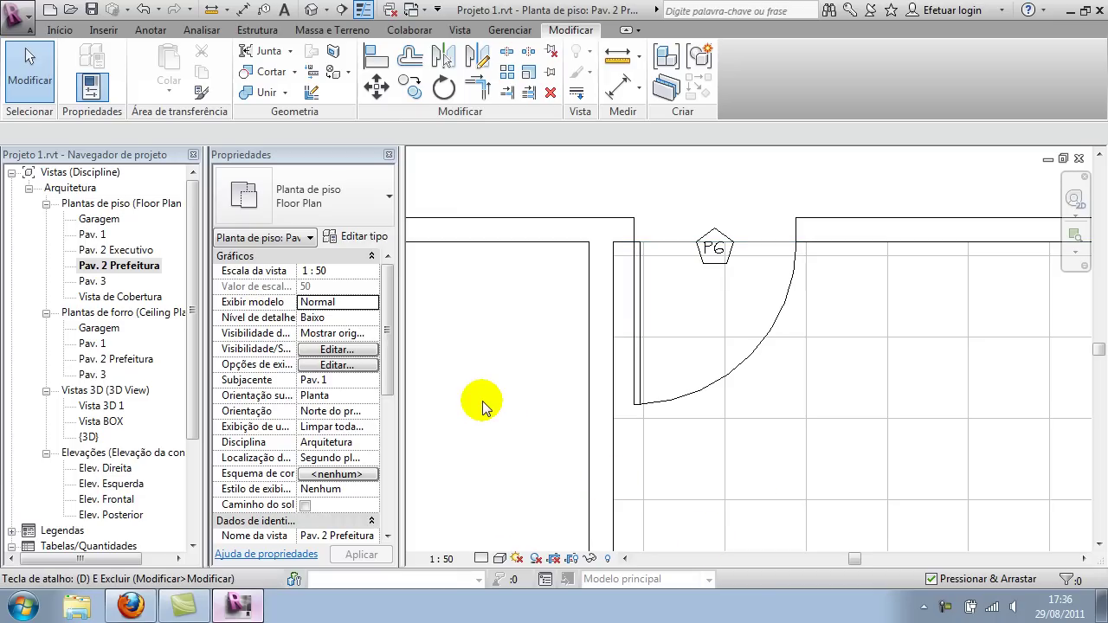
pyautogui.press('e')
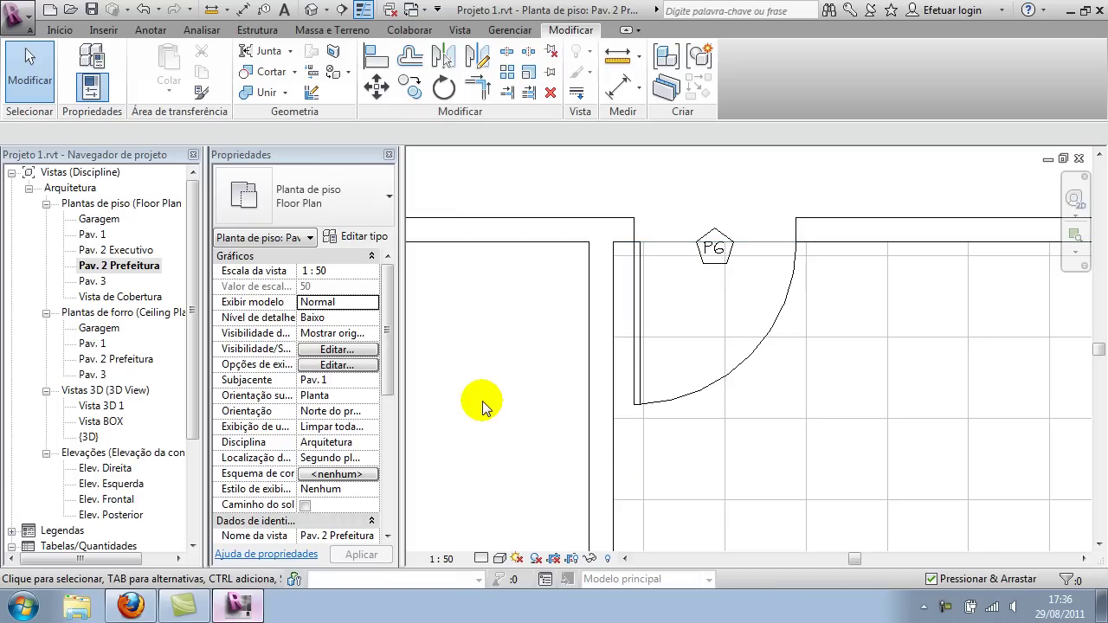
pyautogui.press('a')
pyautogui.press('l')
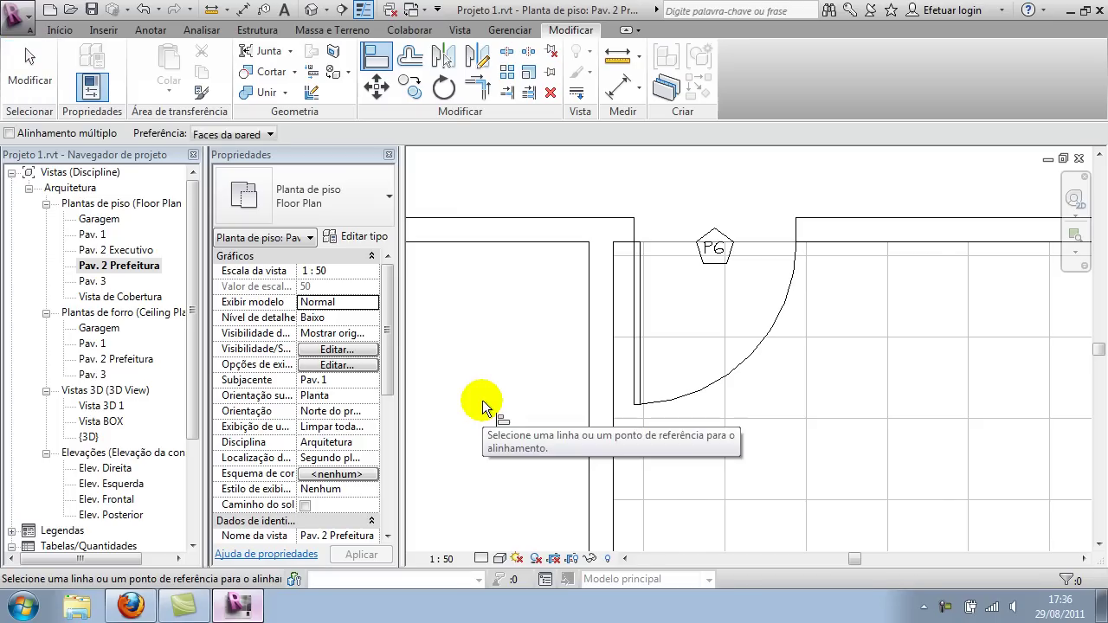
pyautogui.click(903, 243)
pyautogui.click(864, 257)
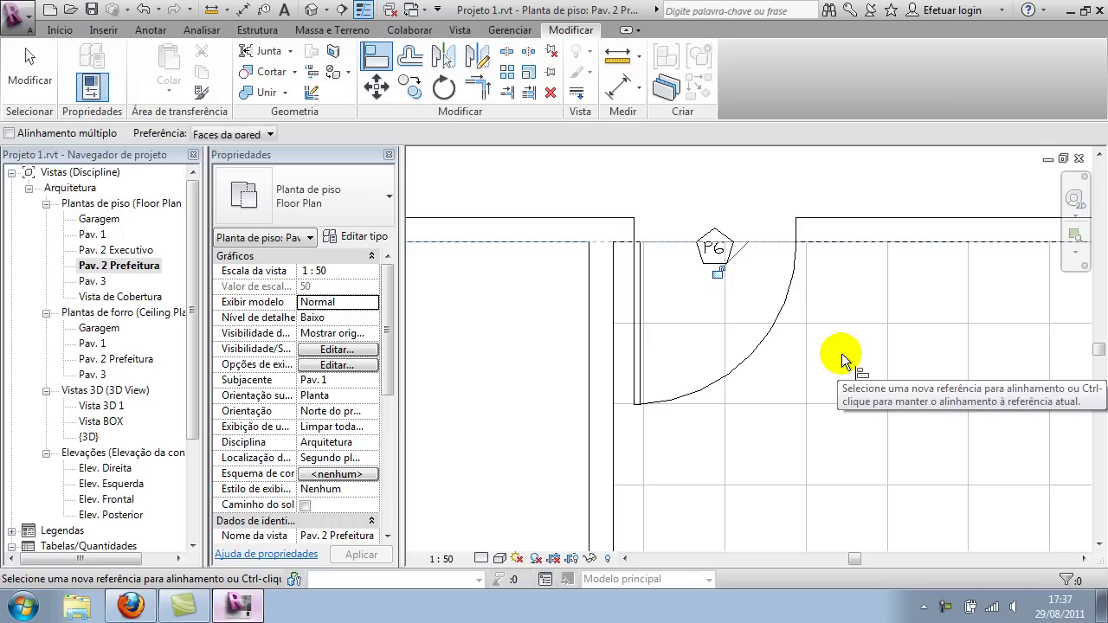
pyautogui.click(614, 378)
pyautogui.click(645, 446)
# - Pan to other rooms and align two more floor tile lines to their wall faces
pyautogui.scroll(-2, 846, 421)
pyautogui.moveTo(786, 361)
pyautogui.mouseDown(button='middle')
pyautogui.moveTo(650, 171)
pyautogui.moveTo(606, 440)
pyautogui.moveTo(638, 376)
pyautogui.moveTo(649, 381)
pyautogui.mouseUp(button='middle')
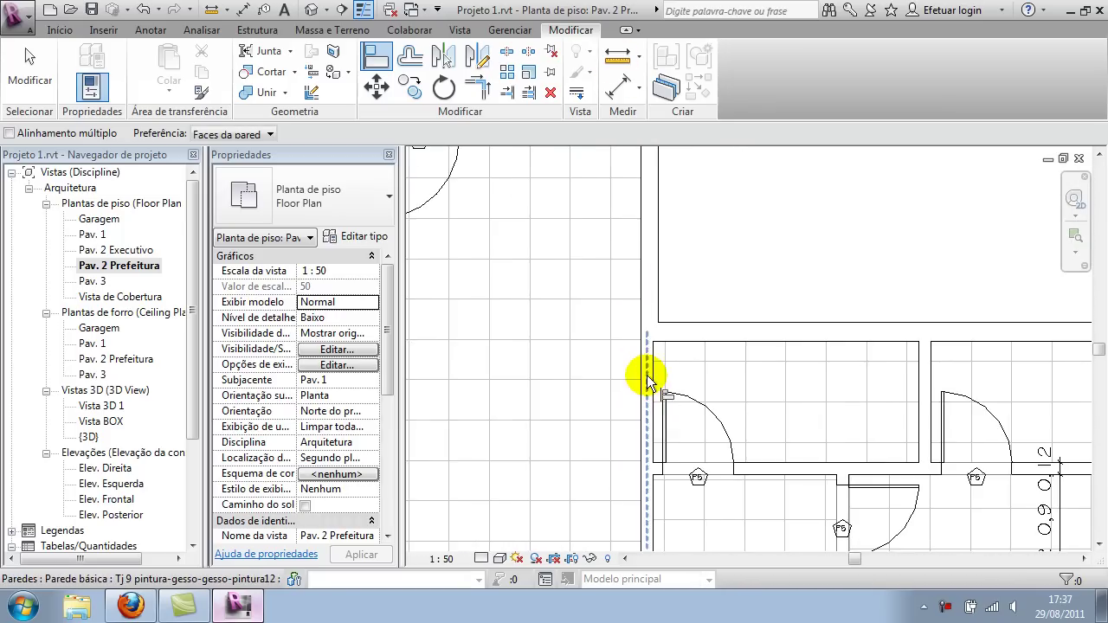
pyautogui.scroll(2, 648, 379)
pyautogui.click(603, 387)
pyautogui.click(719, 348)
pyautogui.scroll(-2, 897, 401)
pyautogui.moveTo(897, 402)
pyautogui.mouseDown(button='middle')
pyautogui.moveTo(448, 373)
pyautogui.moveTo(554, 389)
pyautogui.moveTo(590, 341)
pyautogui.moveTo(555, 296)
pyautogui.moveTo(643, 316)
pyautogui.moveTo(910, 183)
pyautogui.moveTo(985, 264)
pyautogui.moveTo(920, 287)
pyautogui.mouseUp(button='middle')
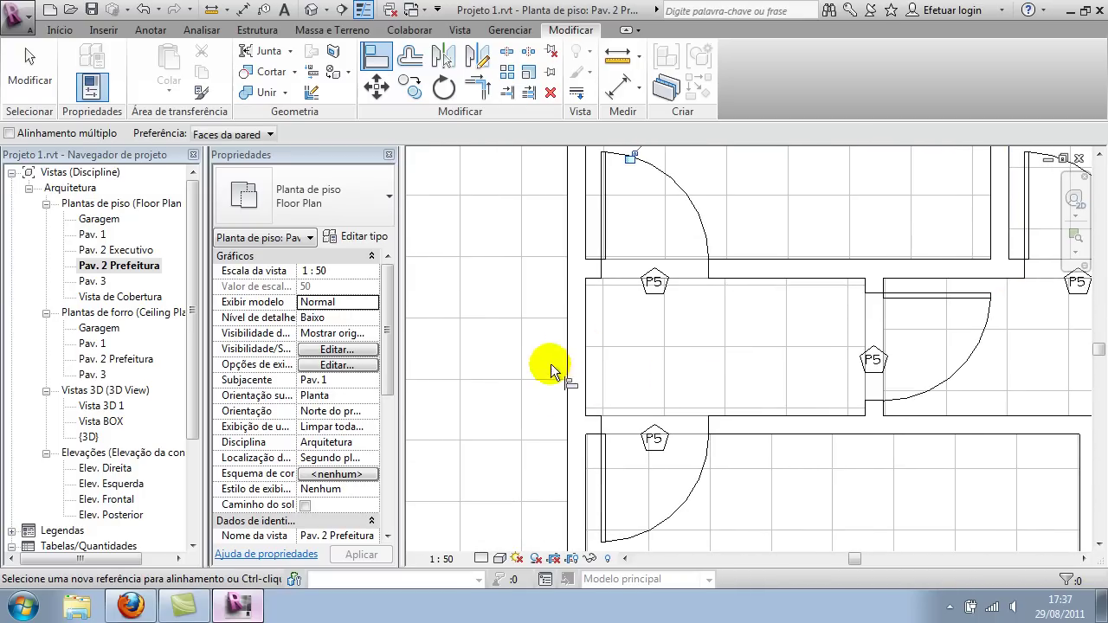
pyautogui.click(532, 316)
pyautogui.click(649, 351)
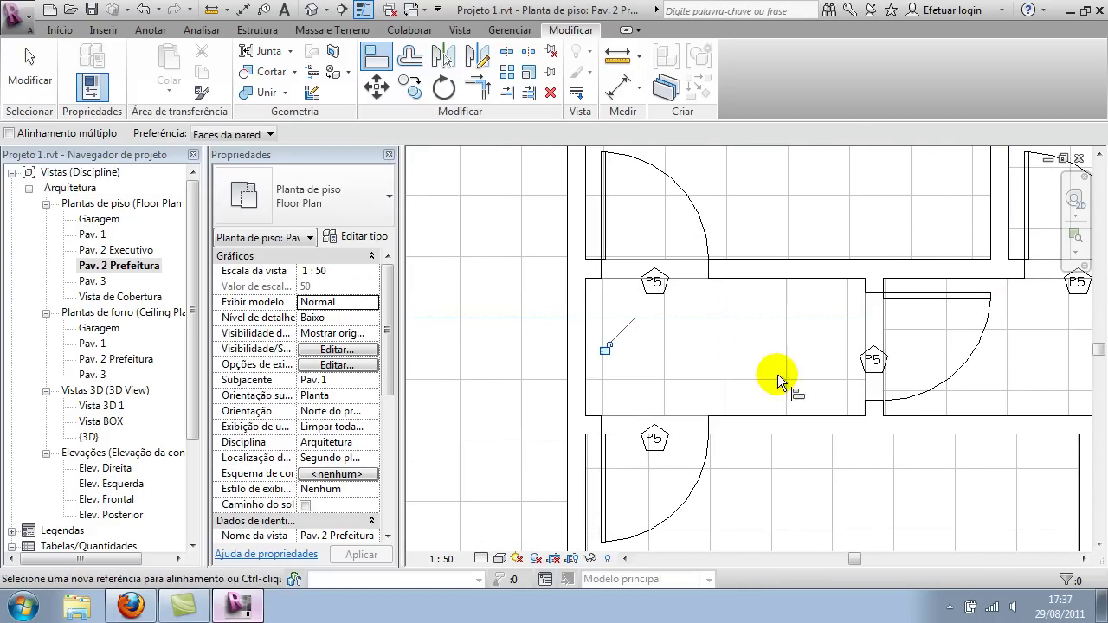
# - Align tile lines to a horizontal reference and to another wall face
pyautogui.moveTo(750, 338)
pyautogui.mouseDown(button='middle')
pyautogui.moveTo(738, 352)
pyautogui.moveTo(547, 293)
pyautogui.mouseUp(button='middle')
pyautogui.click(616, 258)
pyautogui.click(717, 273)
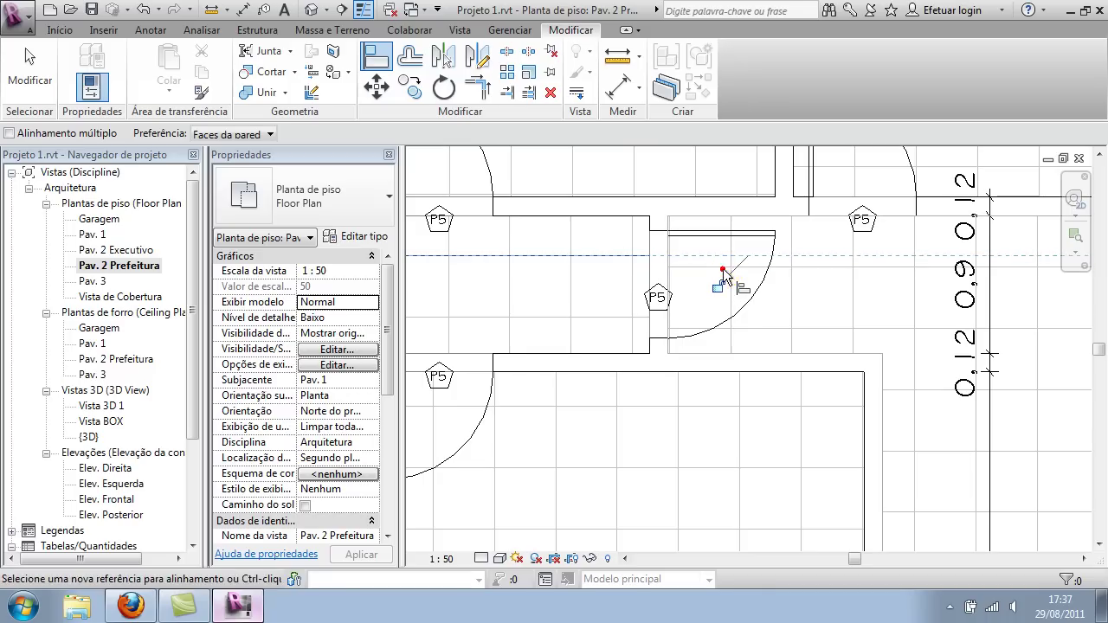
pyautogui.moveTo(853, 321)
pyautogui.mouseDown(button='middle')
pyautogui.moveTo(853, 309)
pyautogui.moveTo(851, 373)
pyautogui.mouseUp(button='middle')
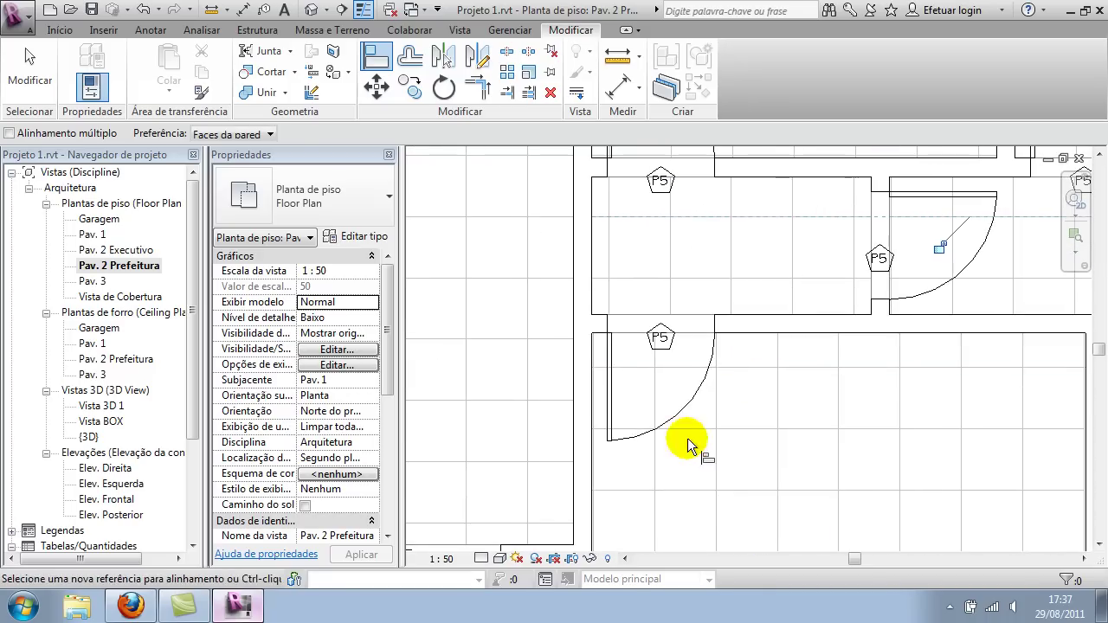
pyautogui.click(668, 299)
pyautogui.click(651, 453)
# - Navigate around the plan and pick another vertical wall face as an alignment reference
pyautogui.scroll(-2, 751, 413)
pyautogui.scroll(1, 770, 407)
pyautogui.scroll(2, 719, 355)
pyautogui.scroll(2, 638, 312)
pyautogui.scroll(-2, 656, 301)
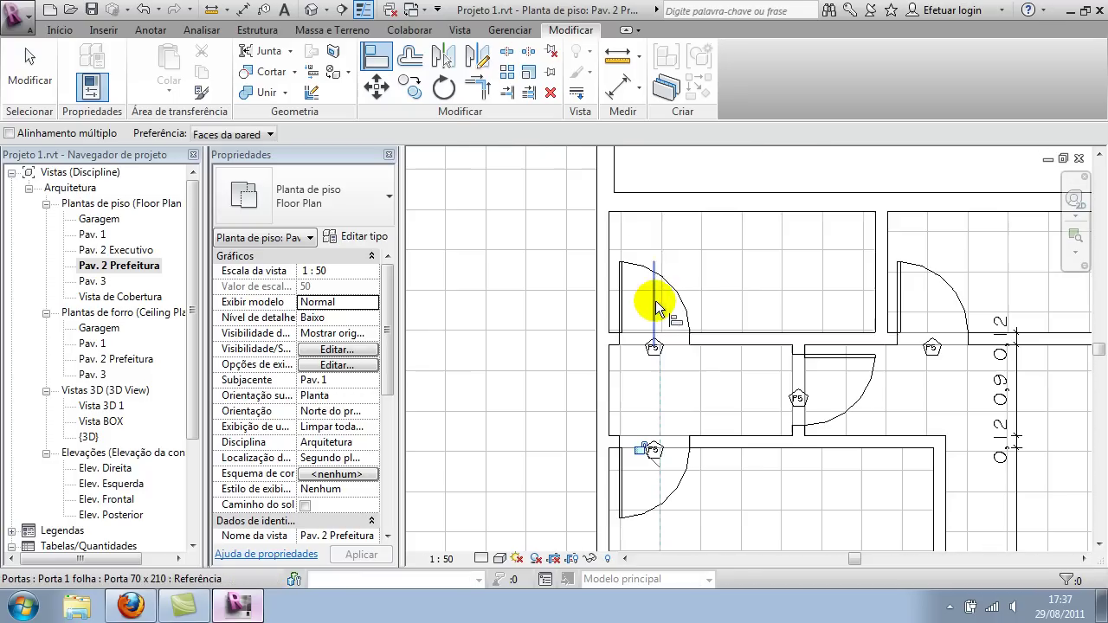
pyautogui.moveTo(836, 447)
pyautogui.mouseDown(button='middle')
pyautogui.moveTo(786, 347)
pyautogui.moveTo(718, 407)
pyautogui.moveTo(903, 421)
pyautogui.mouseUp(button='middle')
pyautogui.scroll(-2, 786, 348)
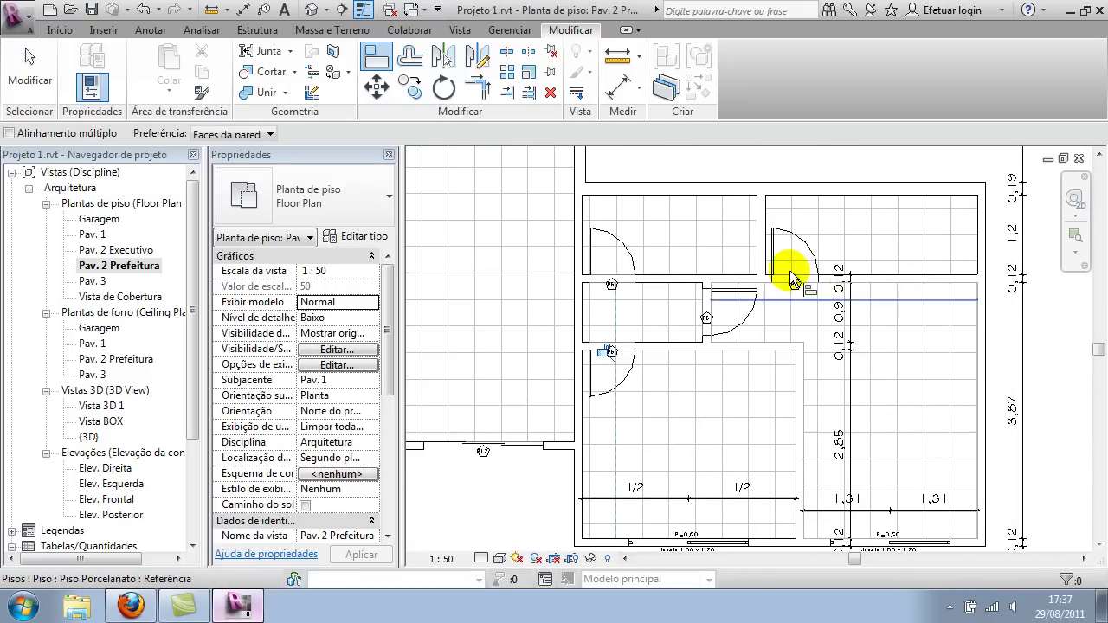
pyautogui.scroll(3, 791, 271)
pyautogui.click(794, 295)
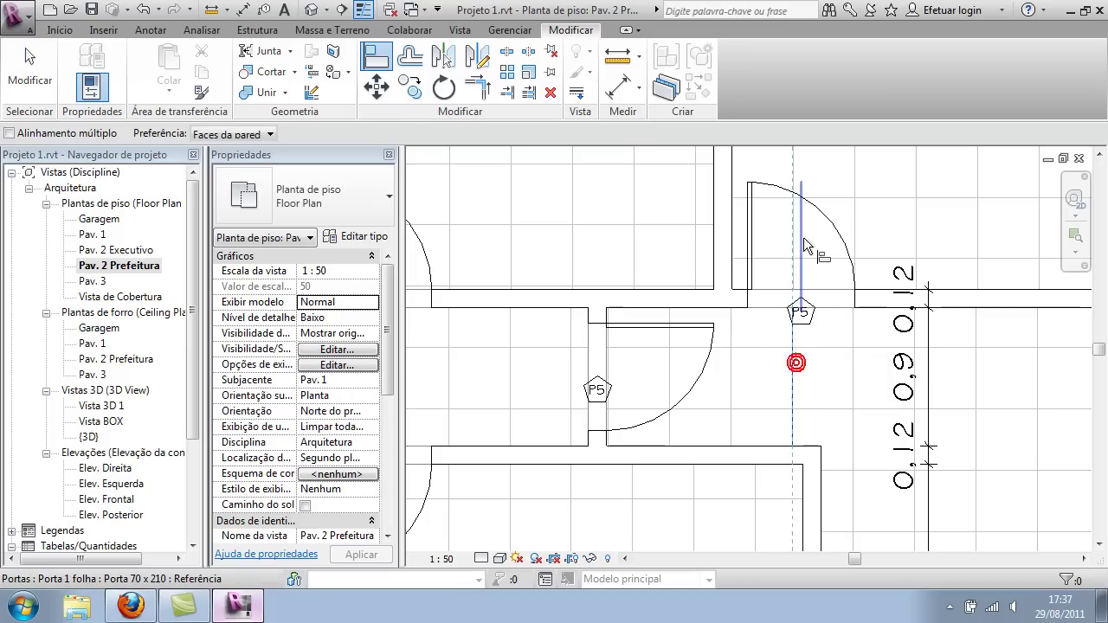
pyautogui.scroll(-2, 836, 389)
pyautogui.scroll(-2, 841, 389)
pyautogui.moveTo(841, 389); pyautogui.dragTo(878, 316, button='middle')
pyautogui.scroll(-1, 846, 354)
pyautogui.moveTo(809, 384); pyautogui.dragTo(774, 376, button='middle')
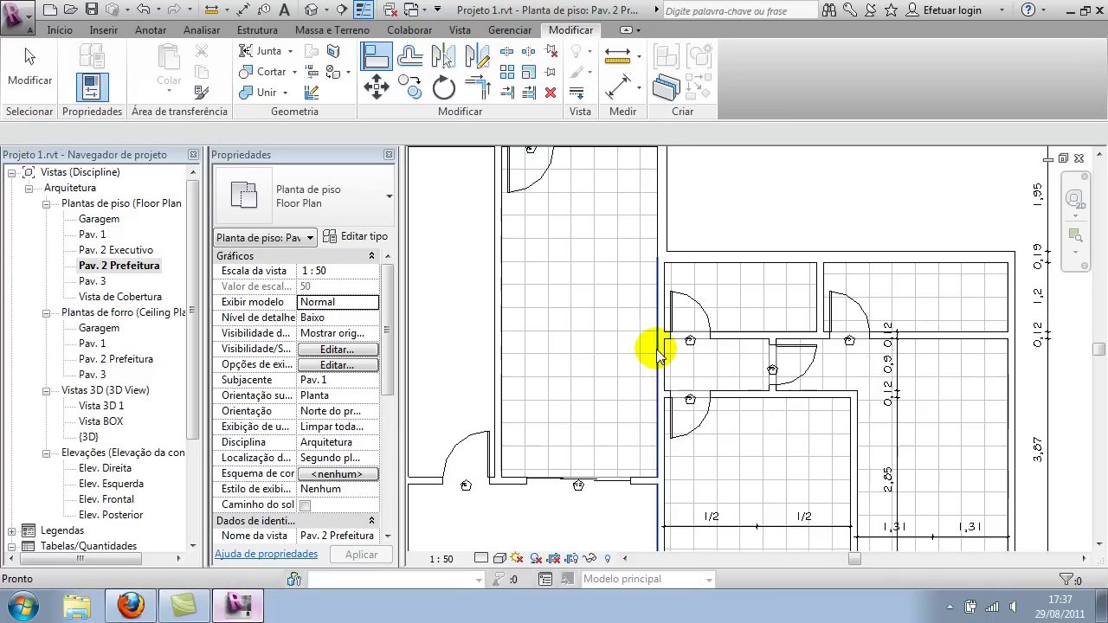
# - Finish aligning, select the Piso Porcelanato floor and open its type's layer structure editor
pyautogui.press('Escape')
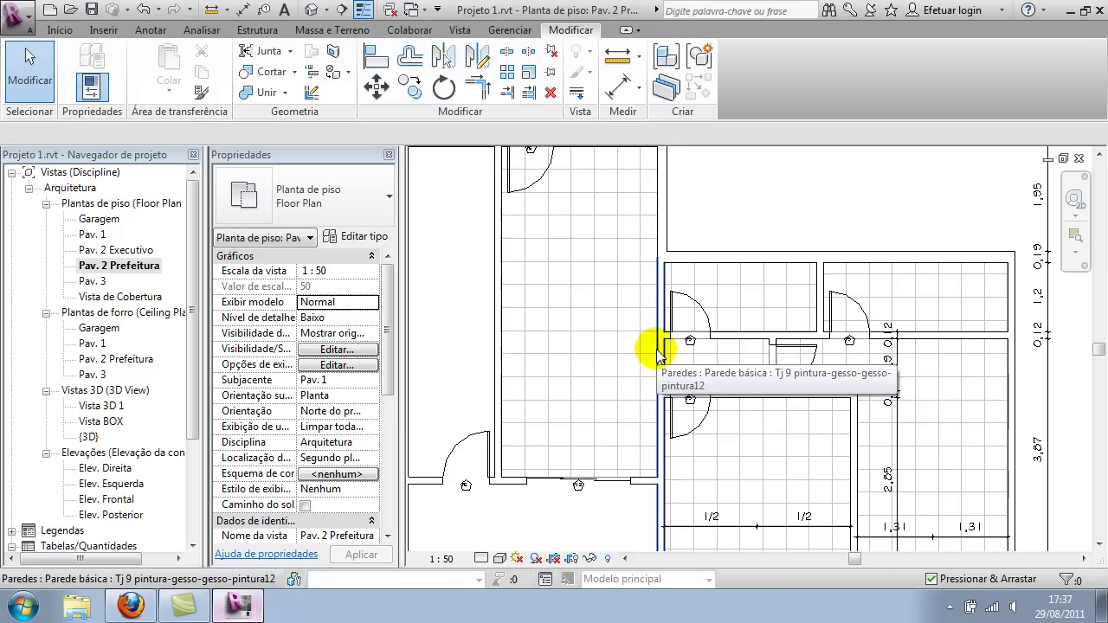
pyautogui.click(545, 463)
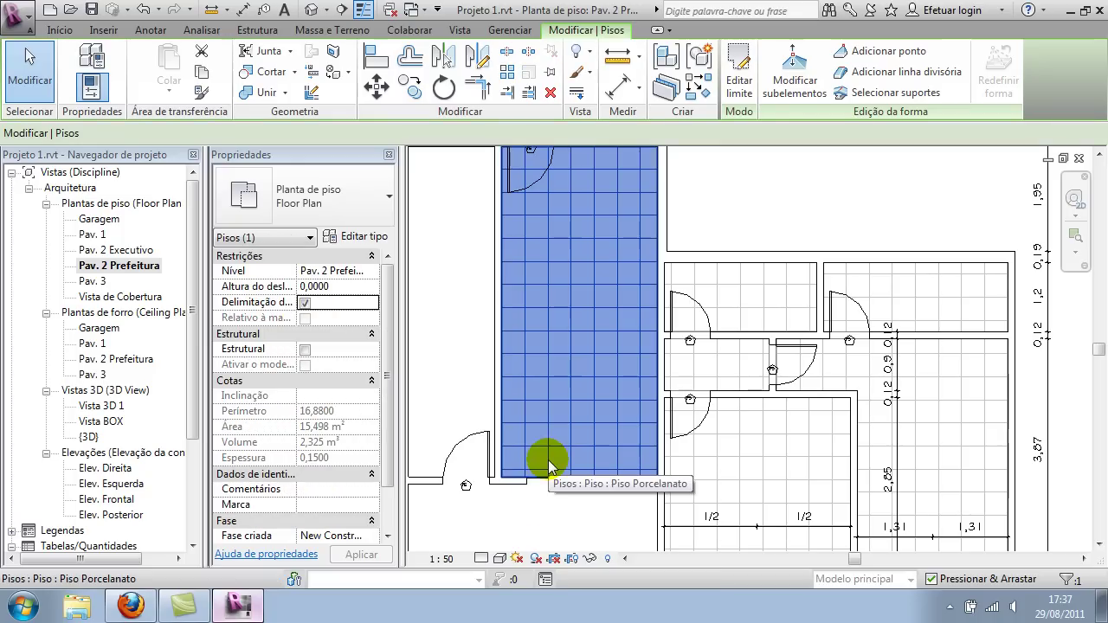
pyautogui.click(364, 236)
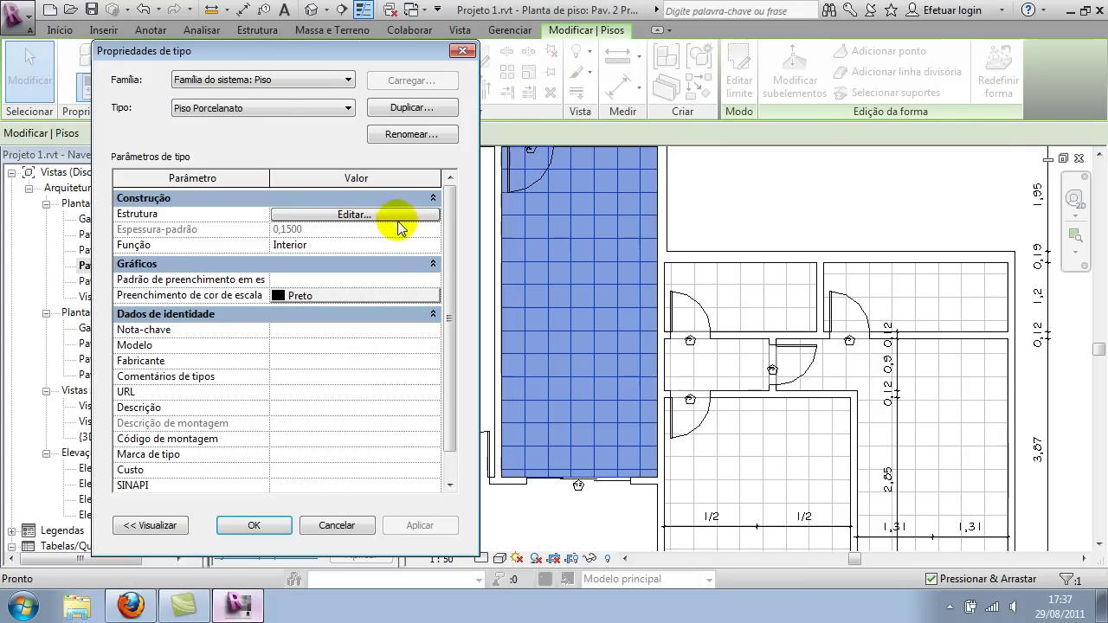
pyautogui.click(397, 217)
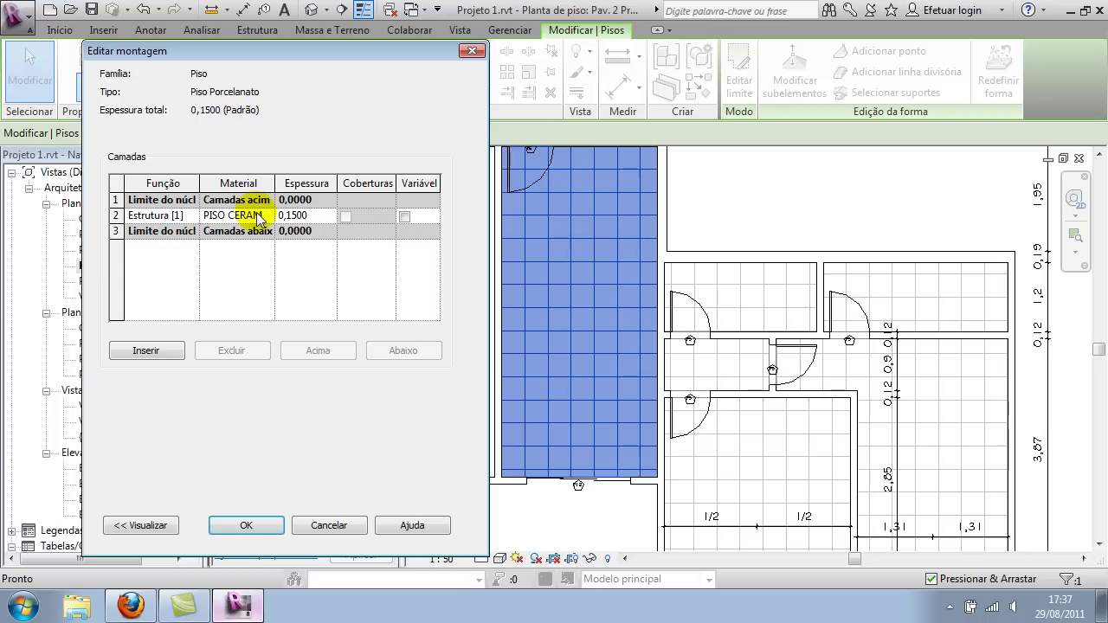
# - Select the PISO CERAMICO GRES 1A PEI-4 30X30CM material and browse its surface fill patterns
pyautogui.click(266, 215)
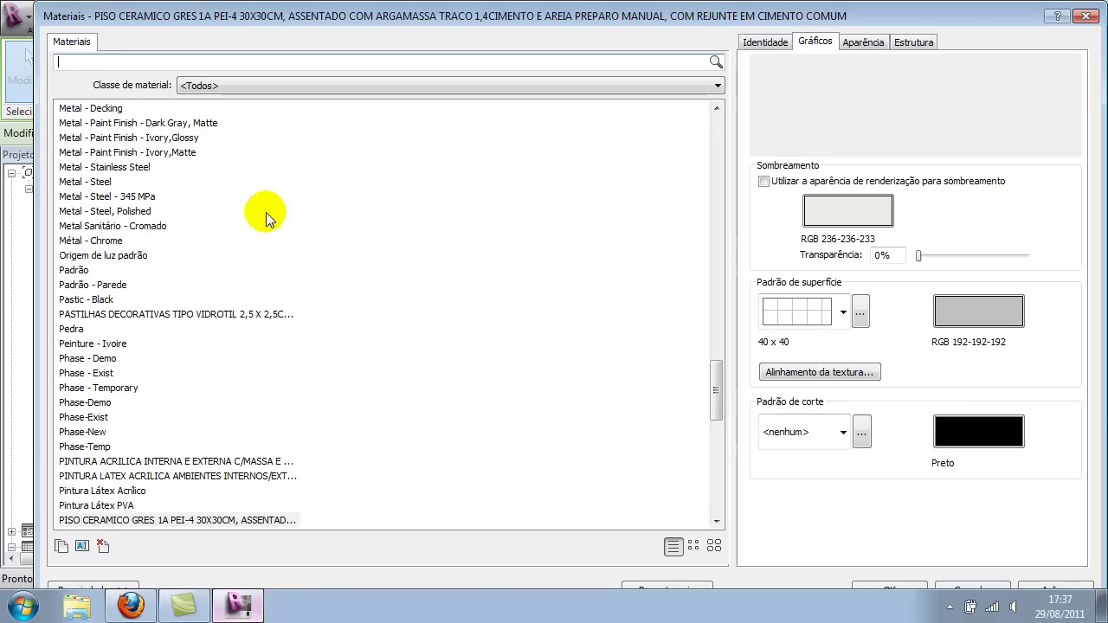
pyautogui.click(221, 521)
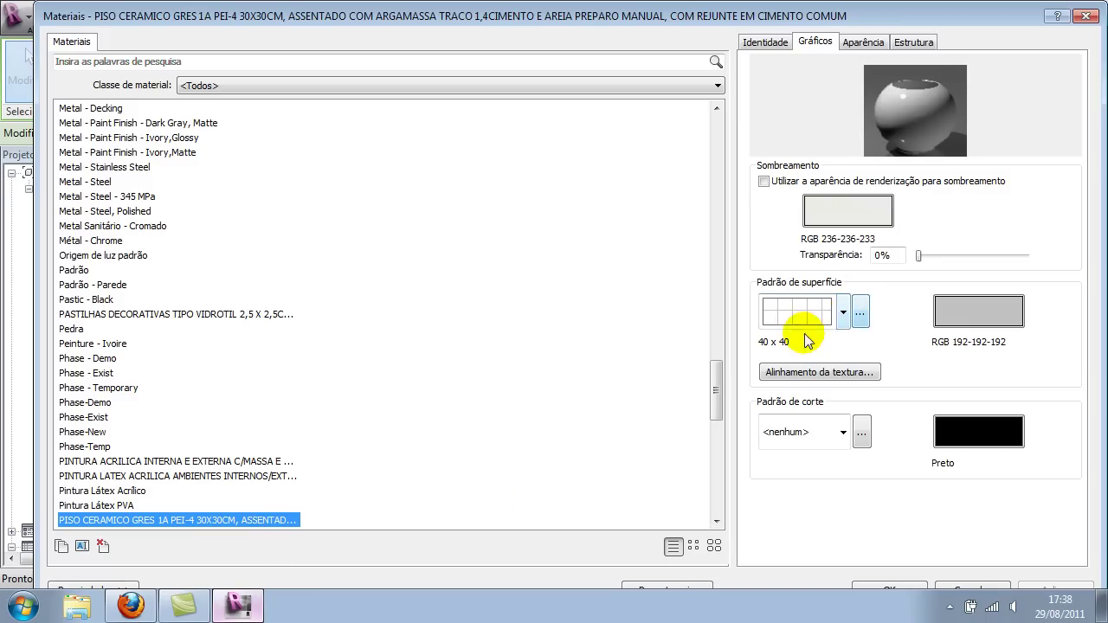
pyautogui.click(860, 313)
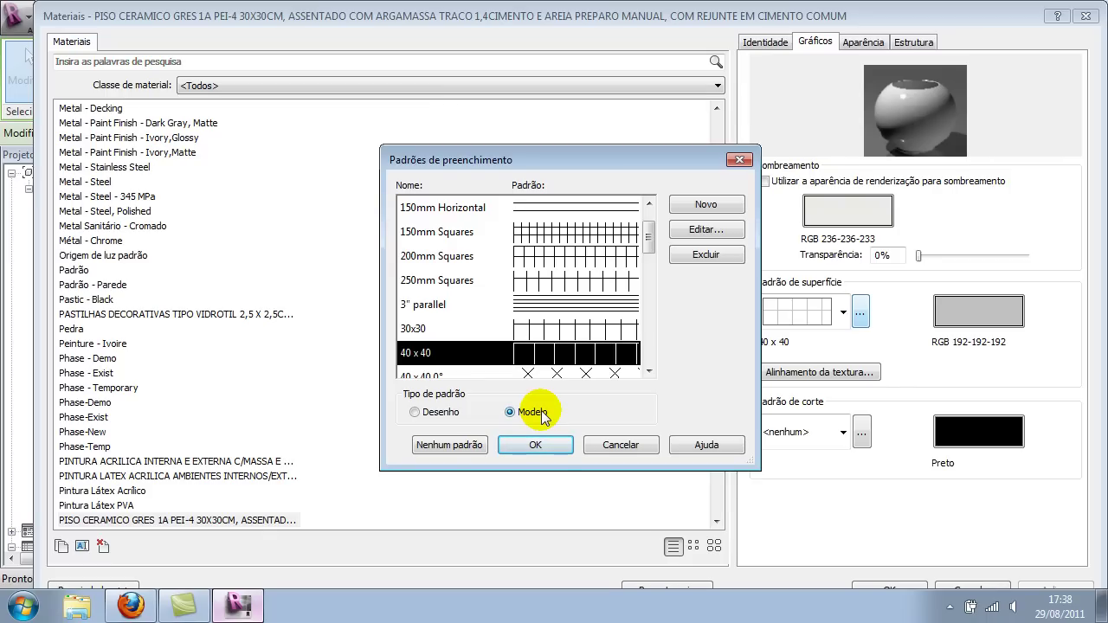
# - Compare drafting and model patterns, then set the surface pattern to the 40 x 40 model pattern
pyautogui.click(451, 413)
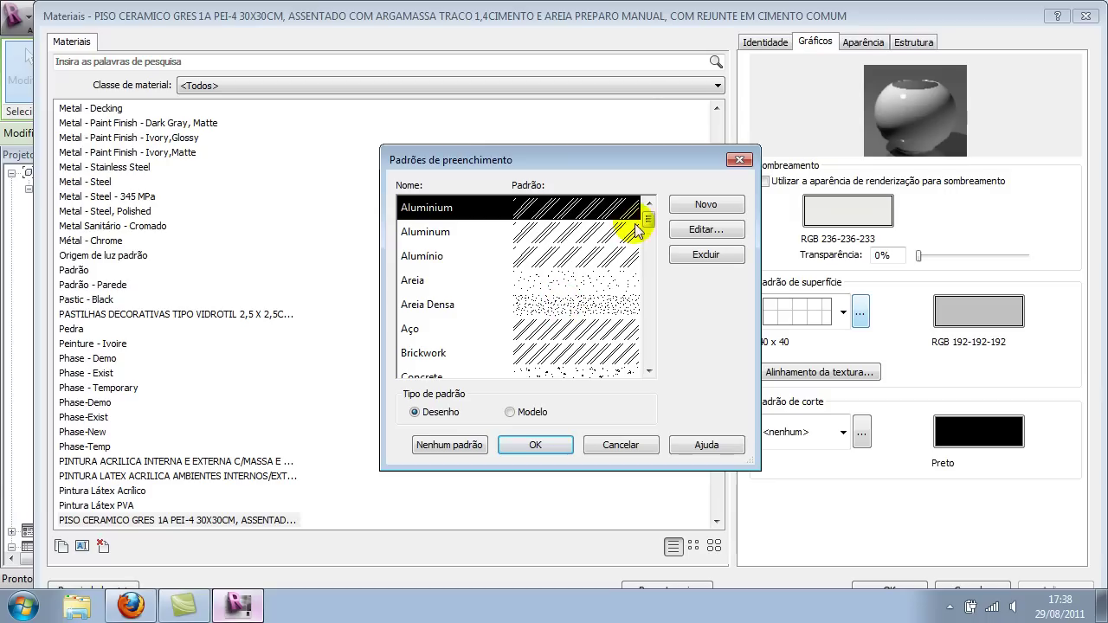
pyautogui.moveTo(649, 223)
pyautogui.mouseDown()
pyautogui.moveTo(651, 344)
pyautogui.moveTo(668, 252)
pyautogui.mouseUp()
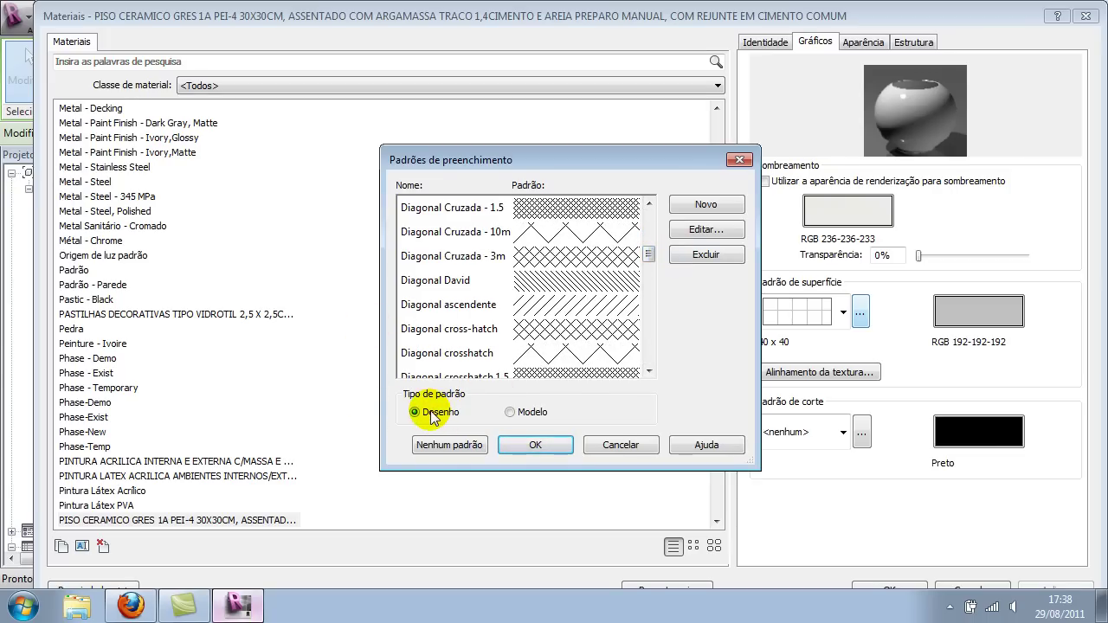
pyautogui.click(510, 412)
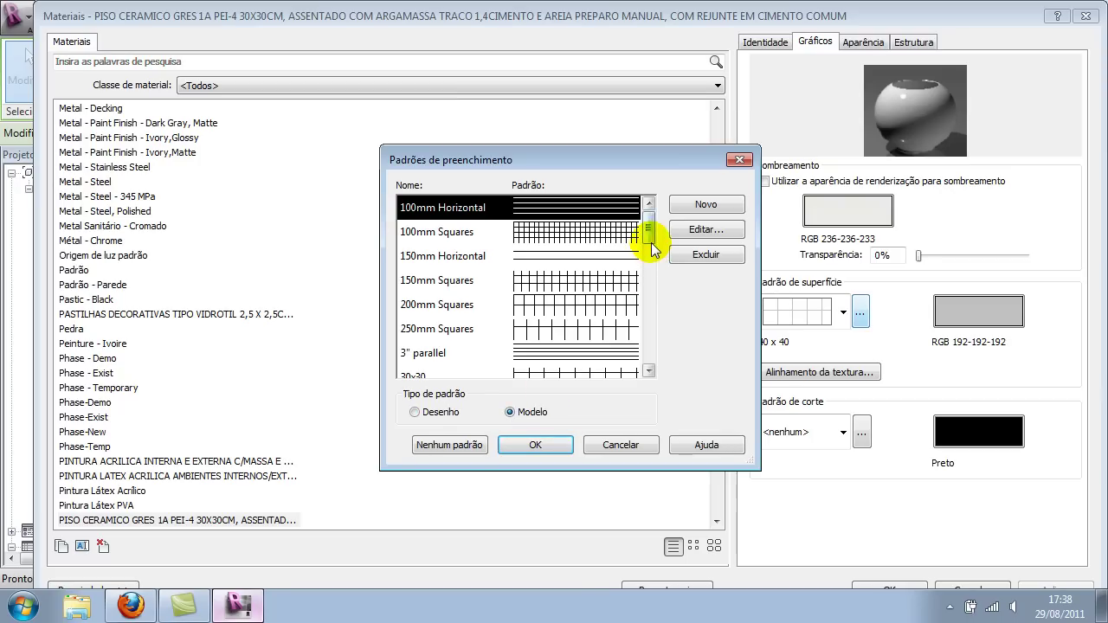
pyautogui.moveTo(651, 242); pyautogui.dragTo(653, 252)
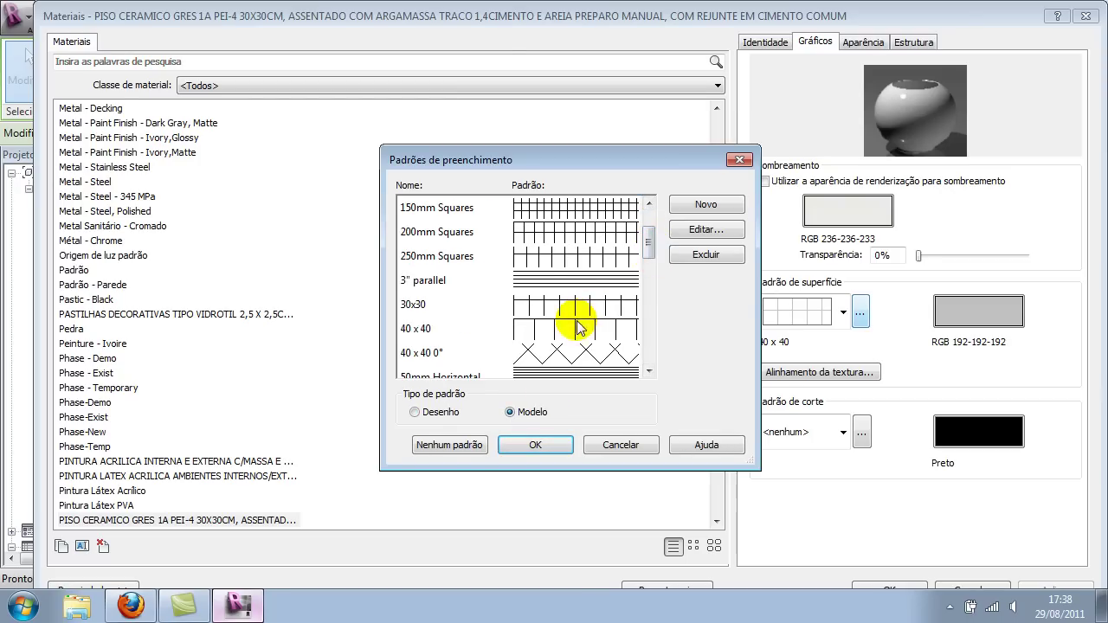
pyautogui.click(576, 325)
pyautogui.click(534, 443)
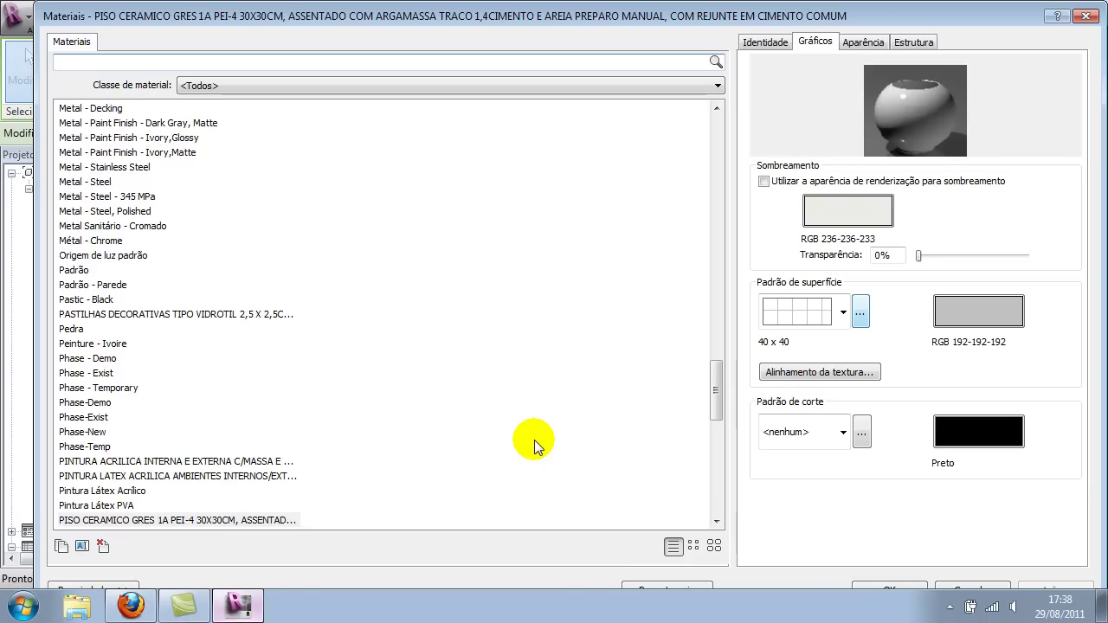
# - Close the Materials, structure and Type Properties dialogs, zoom out and reselect the porcelain floor
pyautogui.click(891, 590)
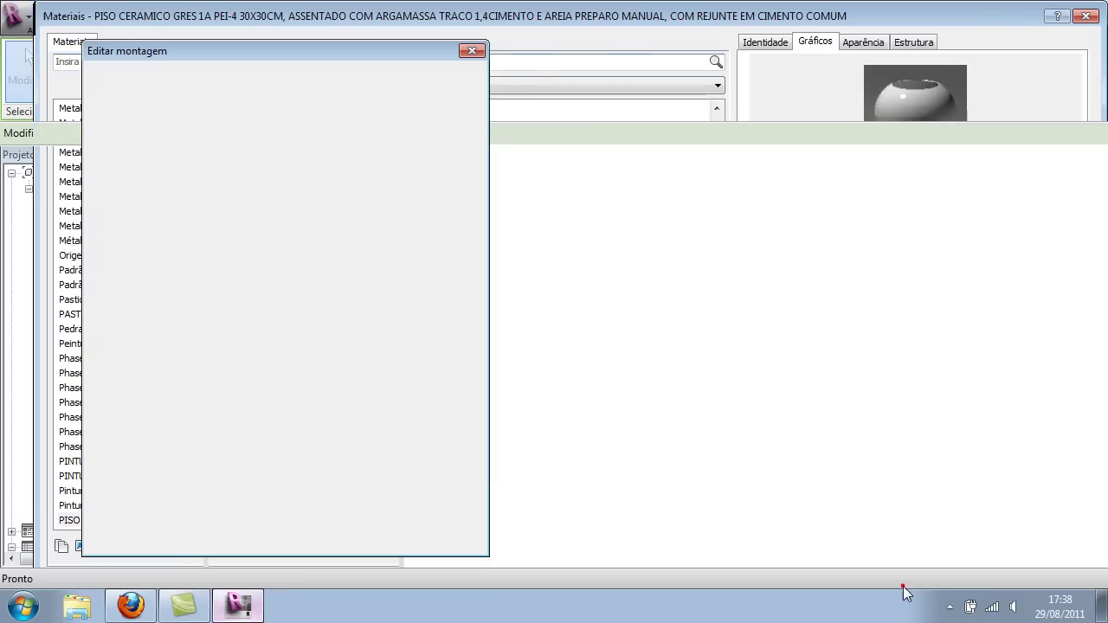
pyautogui.click(260, 525)
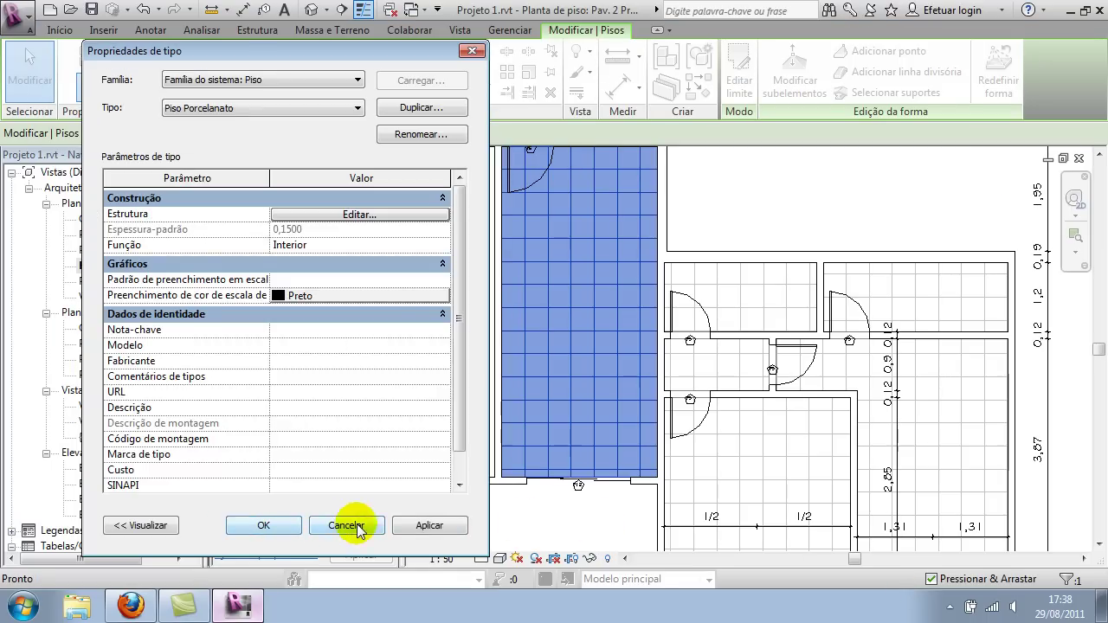
pyautogui.click(352, 525)
pyautogui.click(611, 508)
pyautogui.scroll(-2, 601, 509)
pyautogui.moveTo(601, 507)
pyautogui.mouseDown(button='middle')
pyautogui.moveTo(527, 425)
pyautogui.moveTo(611, 464)
pyautogui.mouseUp(button='middle')
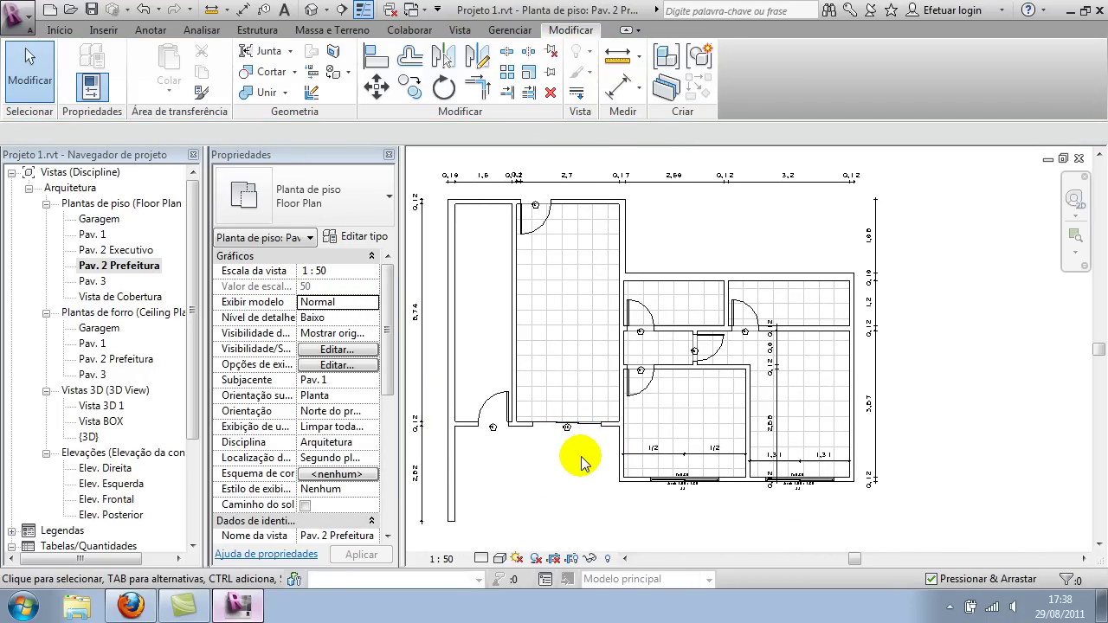
pyautogui.click(576, 260)
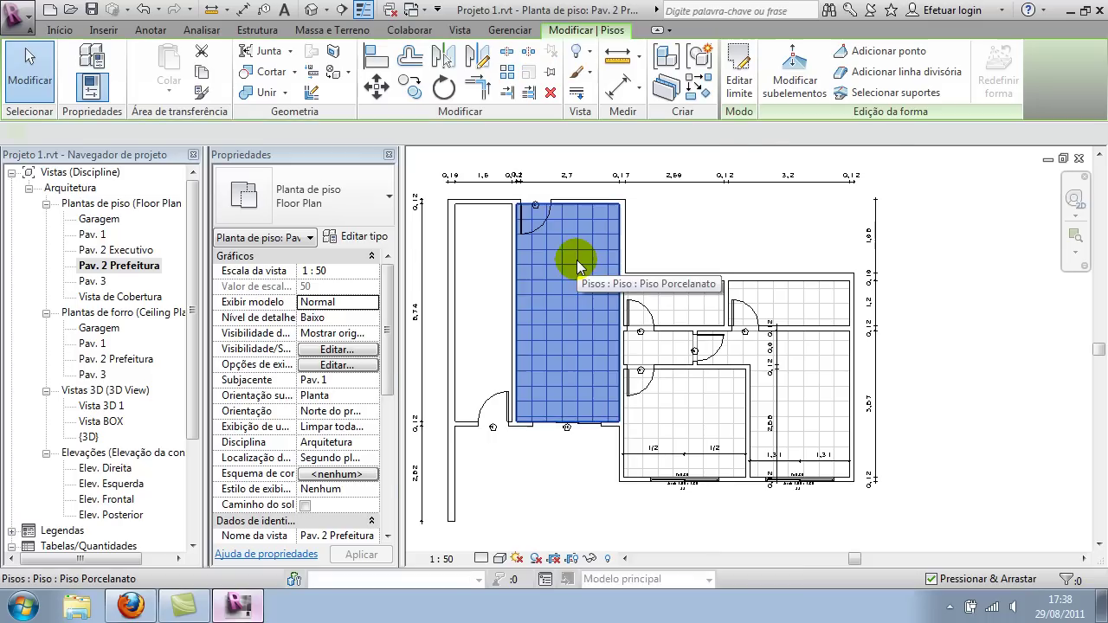
# - Reopen the floor type's structure and select the PISO CERAMICO layer material
pyautogui.click(357, 237)
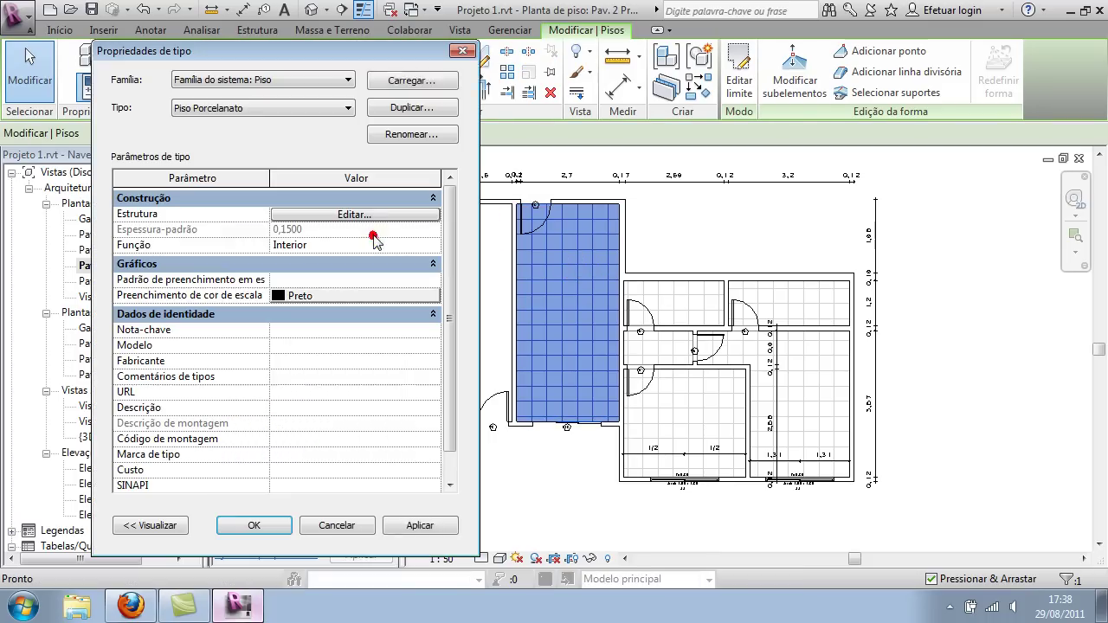
pyautogui.click(415, 214)
pyautogui.click(265, 215)
pyautogui.click(267, 214)
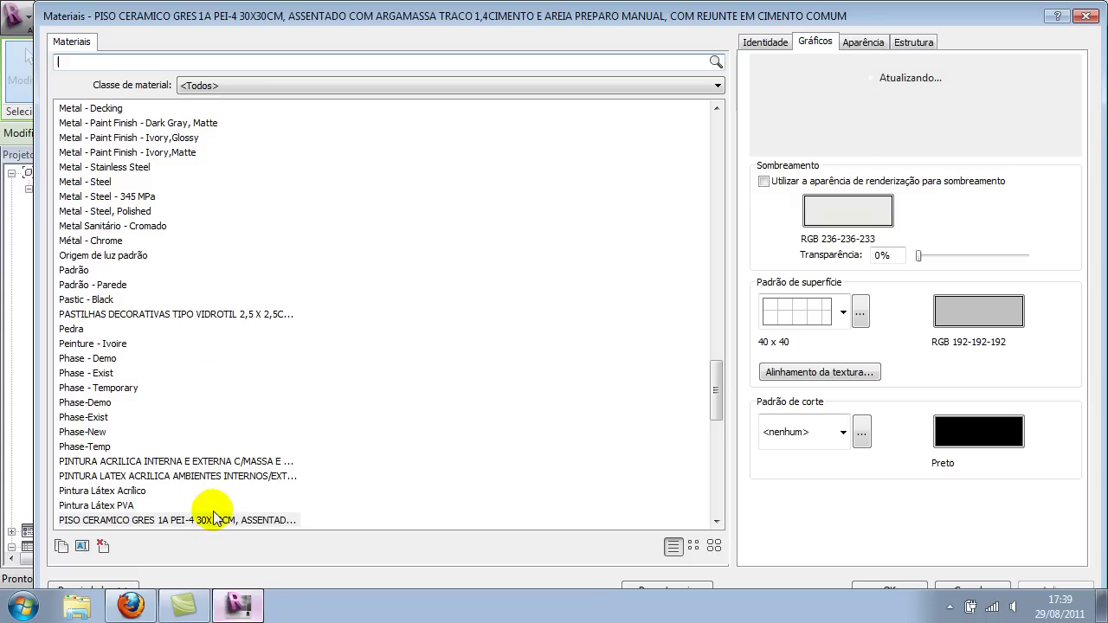
pyautogui.click(172, 522)
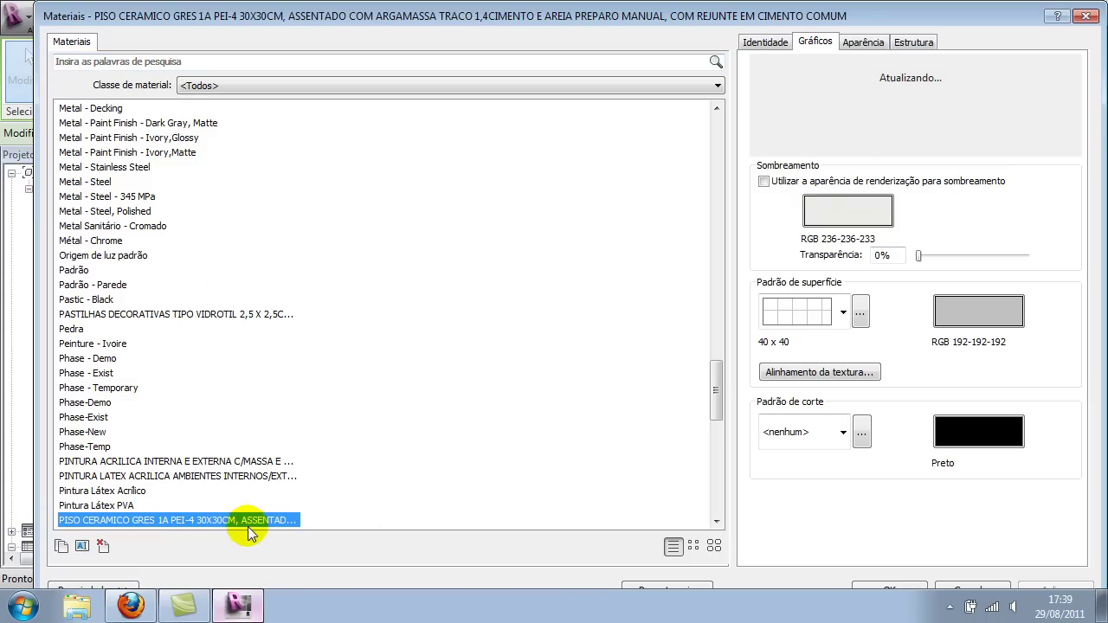
# - Open the Fill Patterns manager for the surface pattern and list the model patterns
pyautogui.click(841, 311)
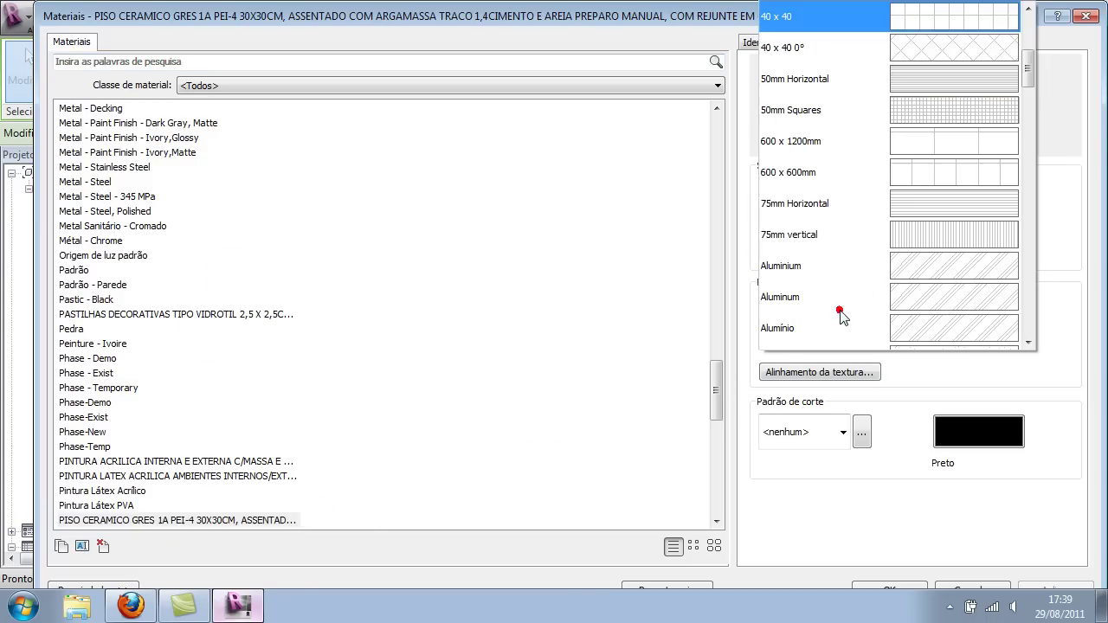
pyautogui.click(840, 303)
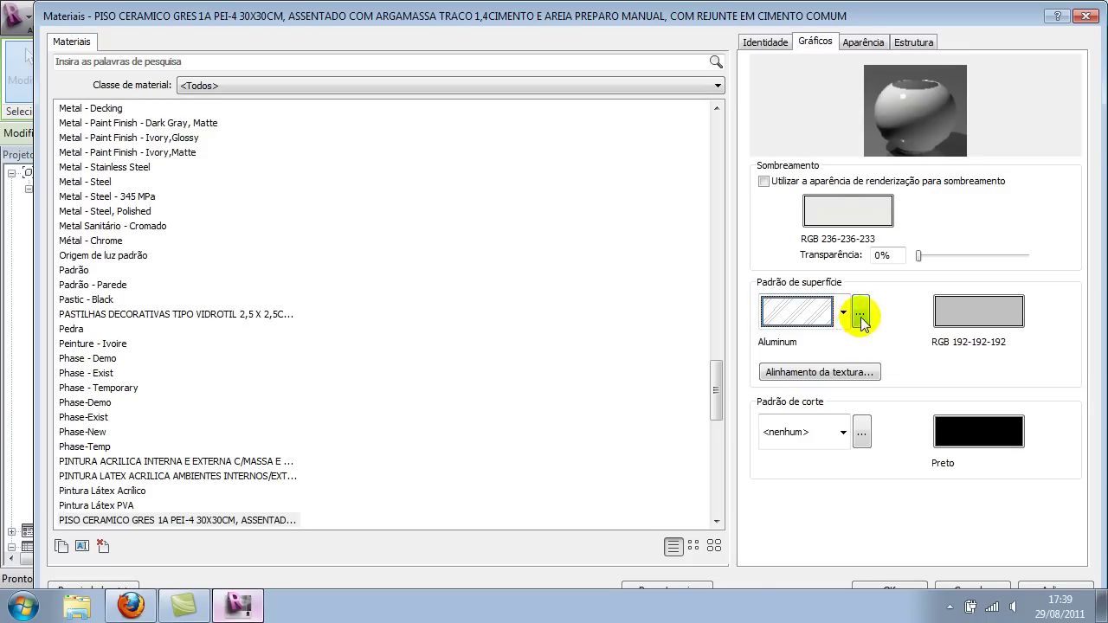
pyautogui.click(860, 312)
pyautogui.click(545, 415)
pyautogui.click(545, 415)
pyautogui.moveTo(650, 233)
pyautogui.mouseDown()
pyautogui.moveTo(671, 338)
pyautogui.moveTo(671, 245)
pyautogui.mouseUp()
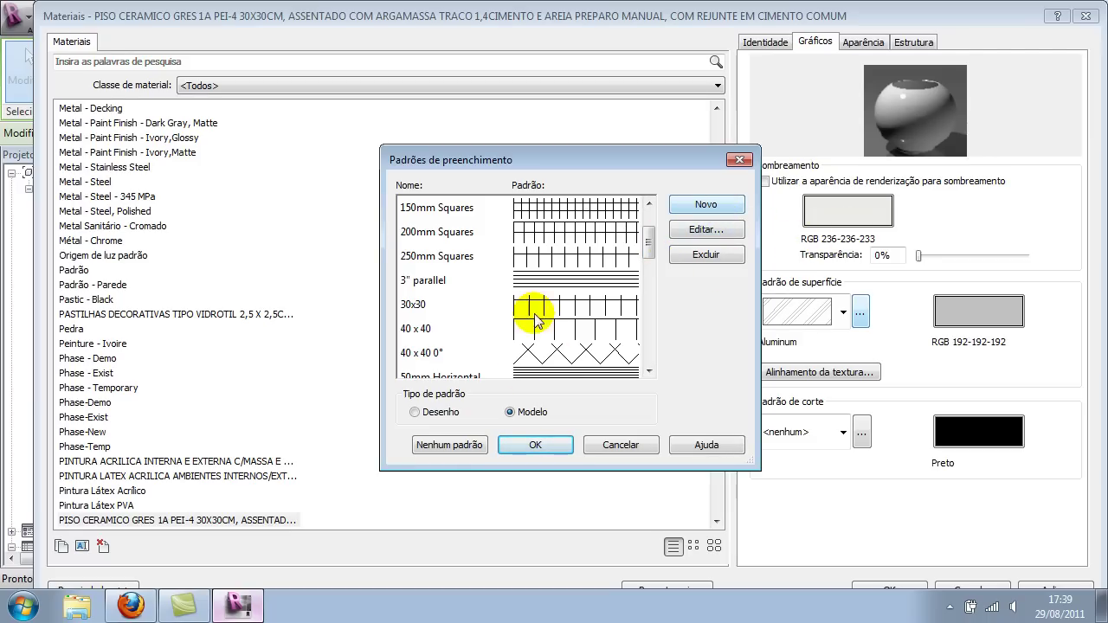
# - Define a new crosshatch model pattern '50 x 50' at 0° with both line spacings 0,5
pyautogui.click(706, 206)
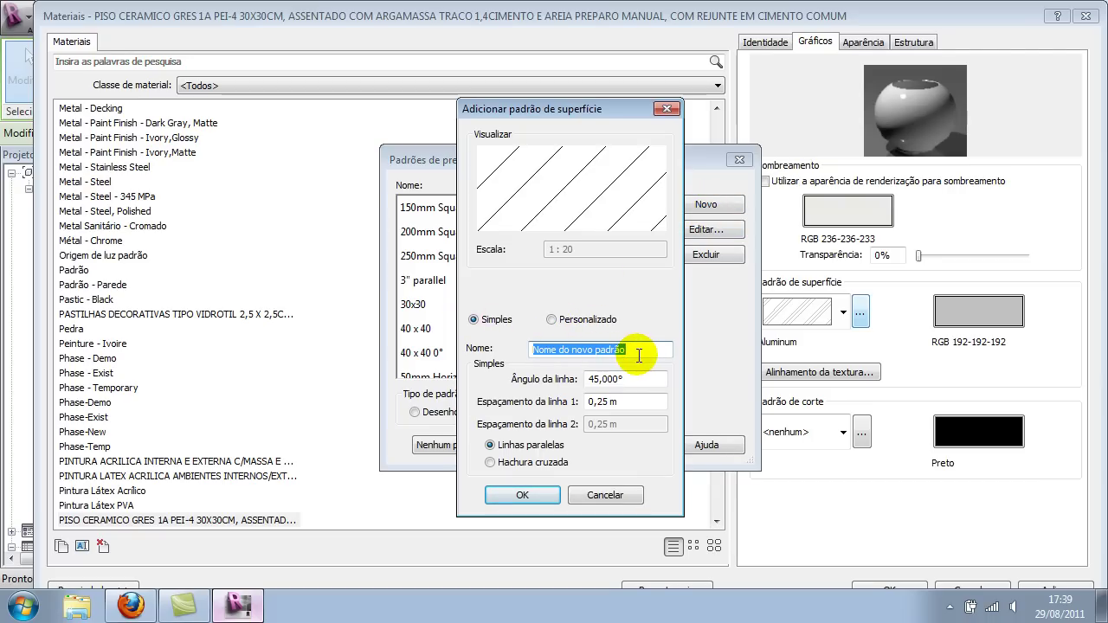
pyautogui.write('50 x 50')
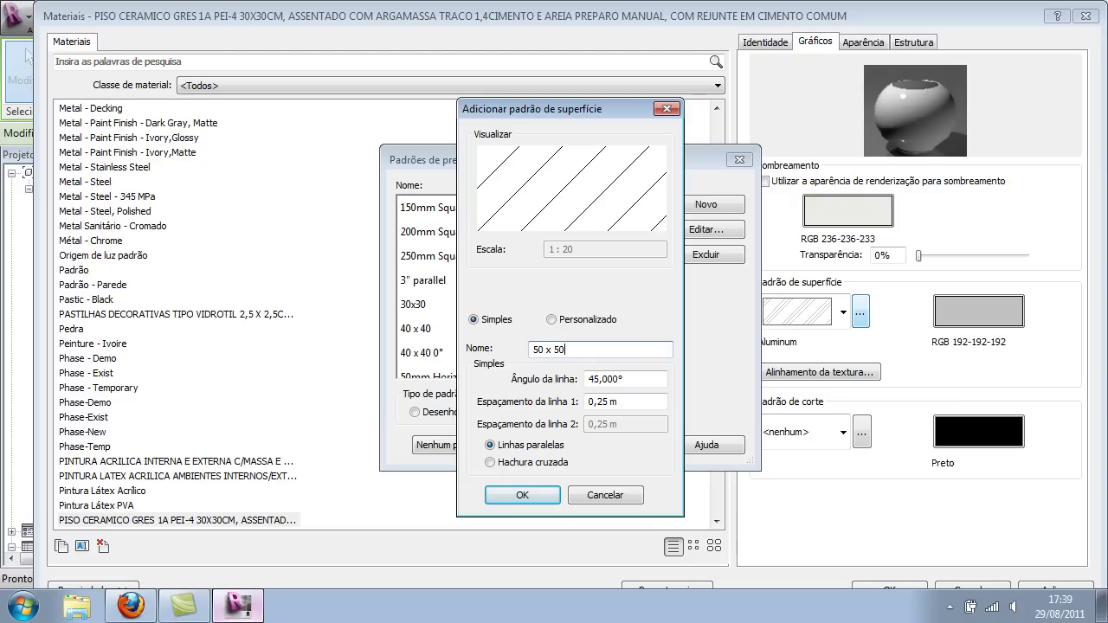
pyautogui.click(607, 379)
pyautogui.doubleClick(599, 380)
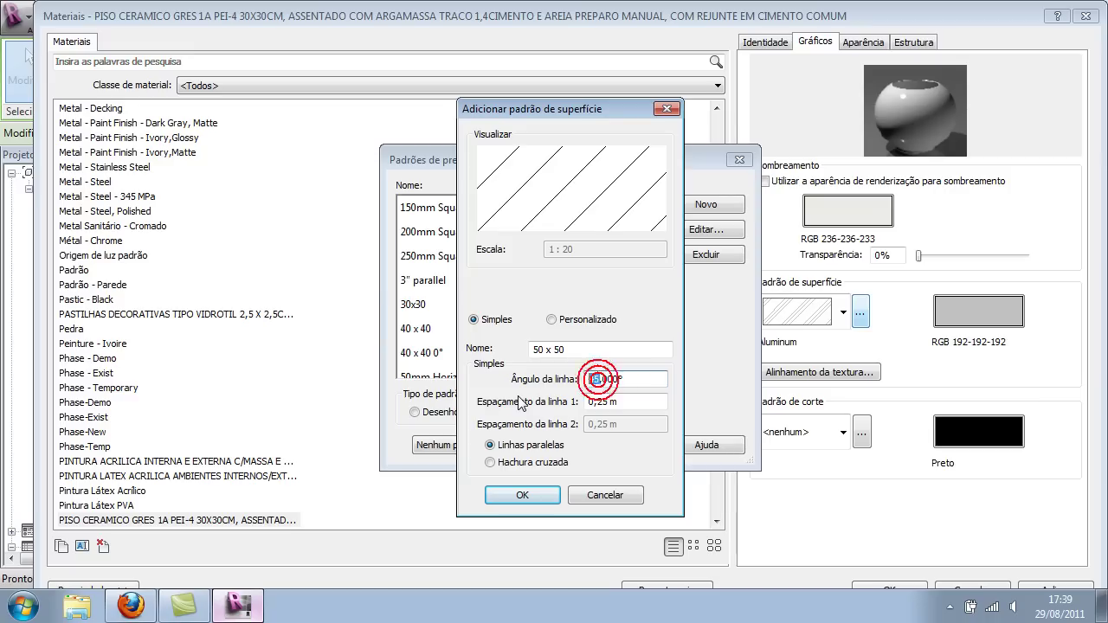
pyautogui.write('0')
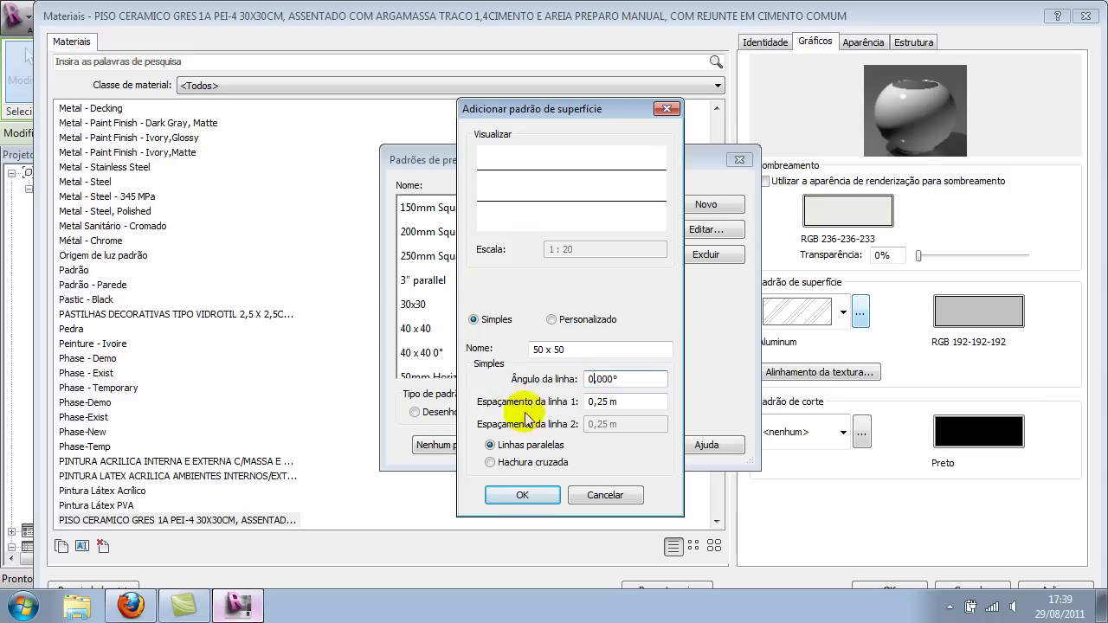
pyautogui.click(528, 460)
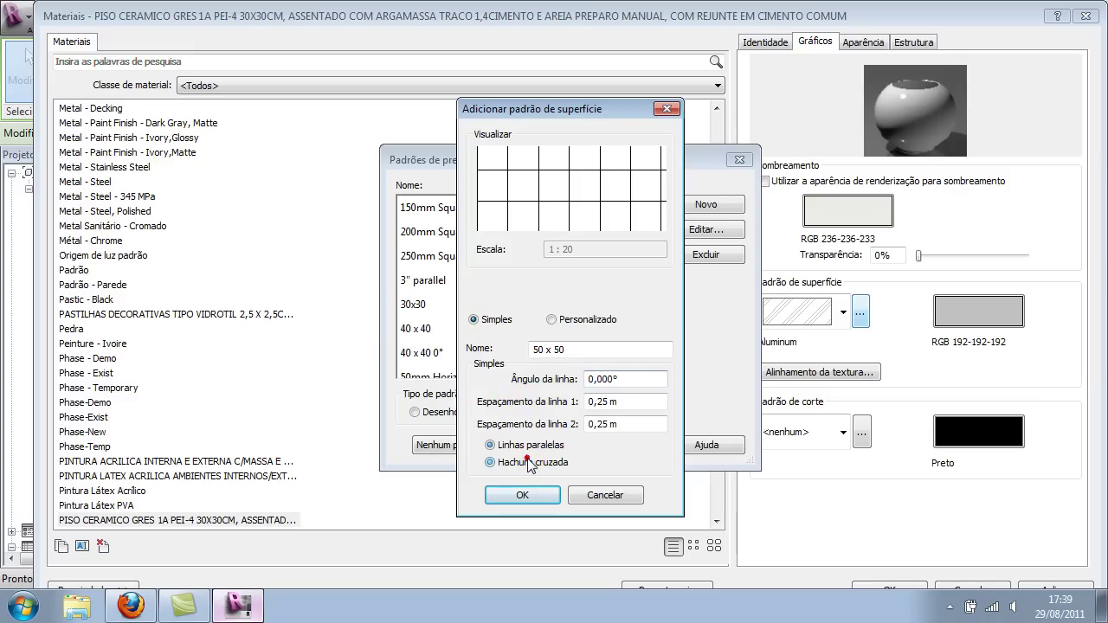
pyautogui.tripleClick(598, 402)
pyautogui.write('0,5')
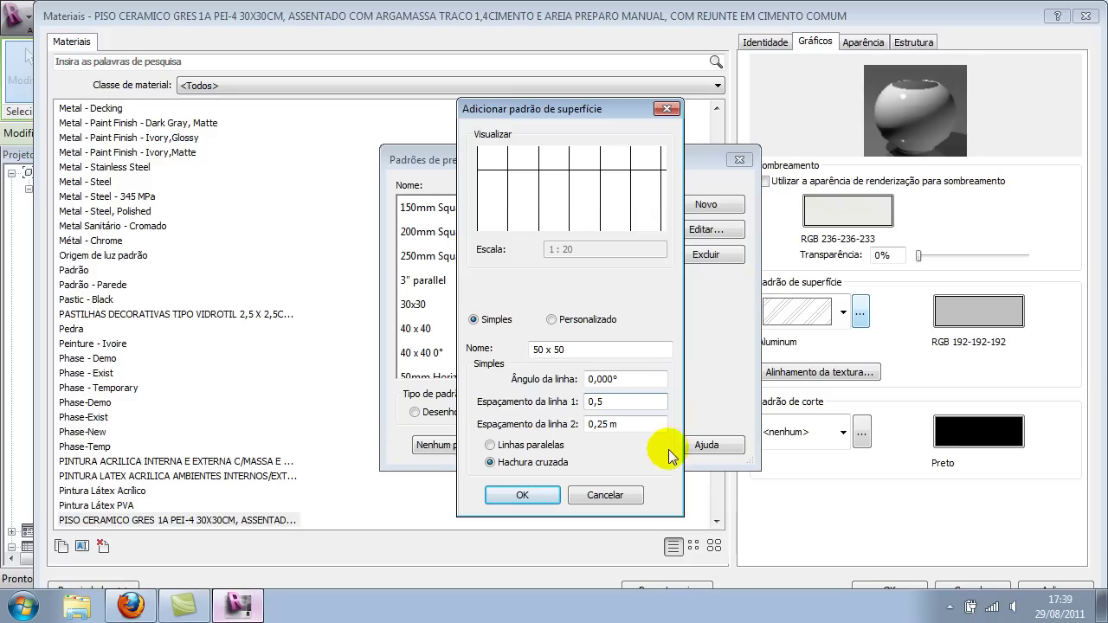
pyautogui.click(594, 424)
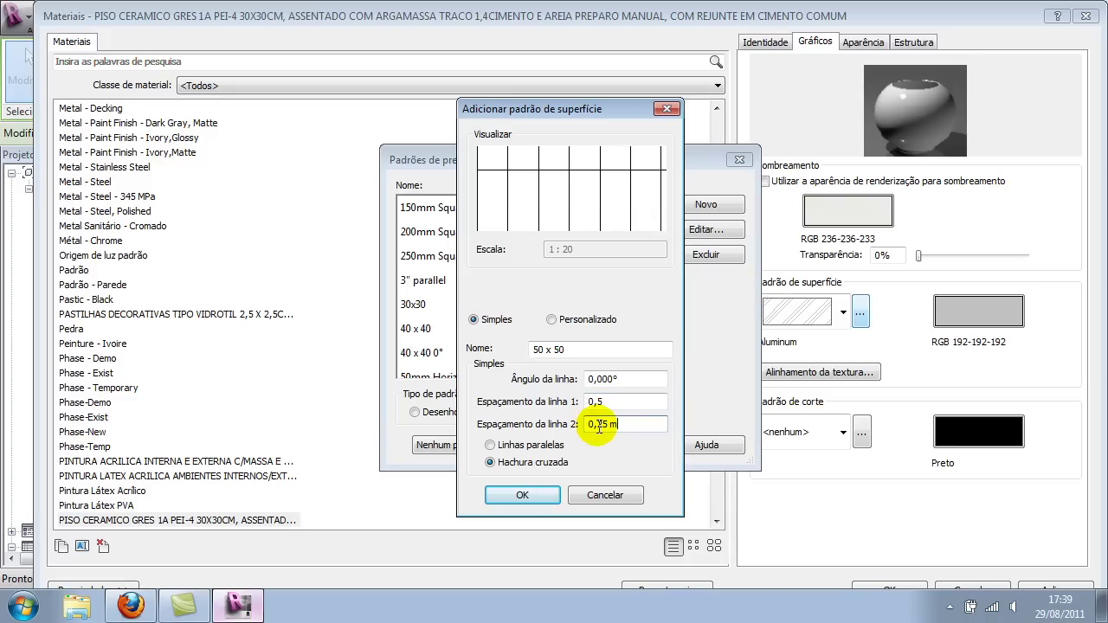
pyautogui.moveTo(596, 425); pyautogui.dragTo(690, 433)
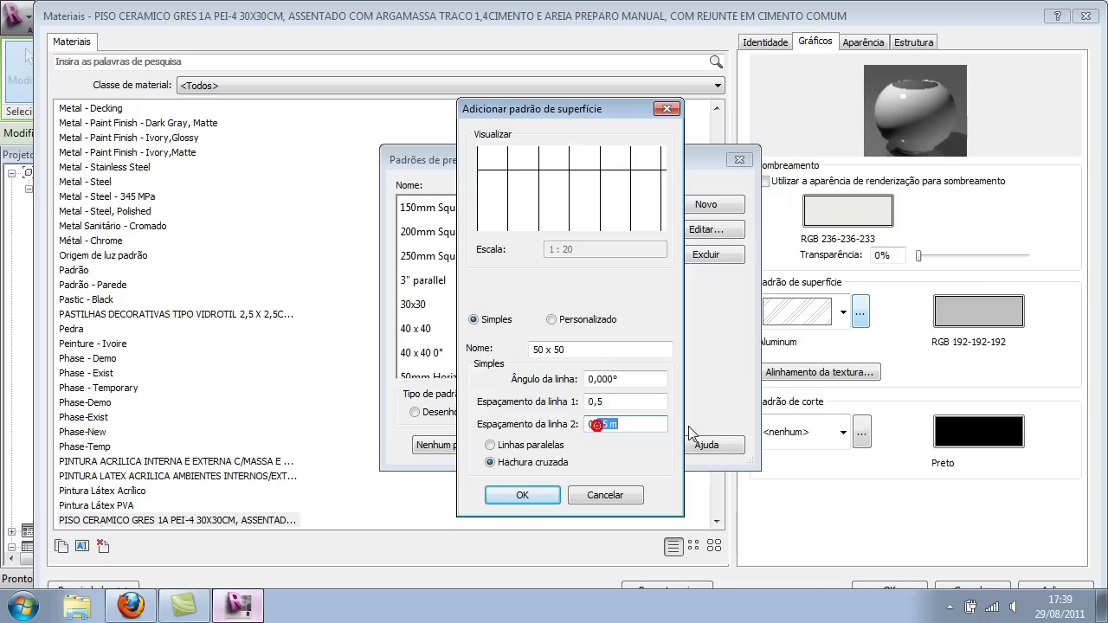
pyautogui.write('5')
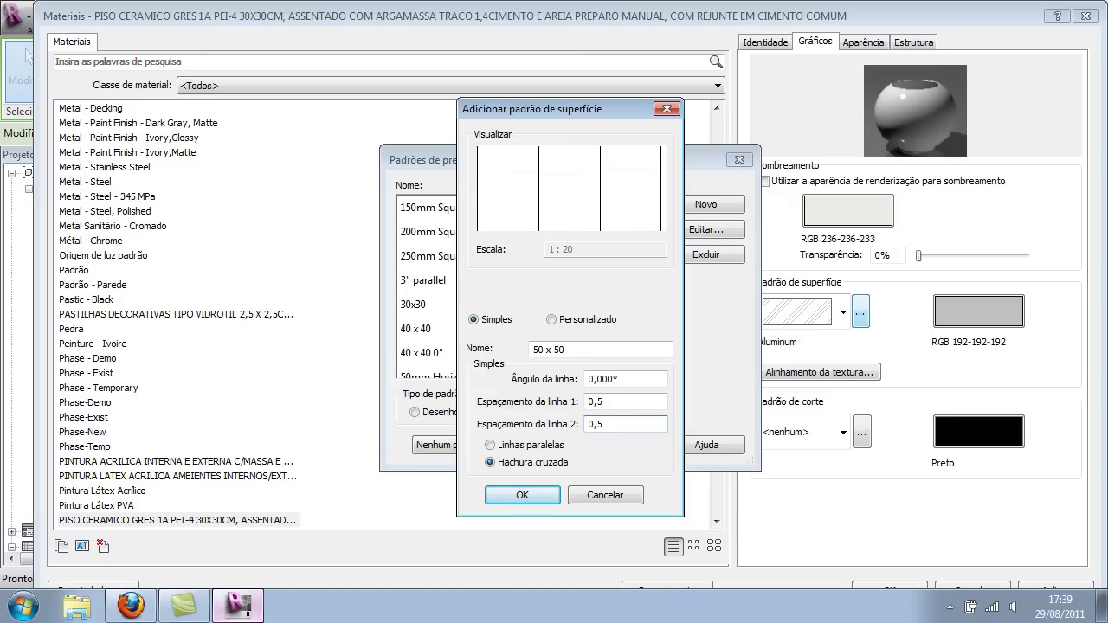
# - Save the 50 x 50 pattern, assign it to the ceramic material, and confirm all floor type dialogs
pyautogui.click(522, 496)
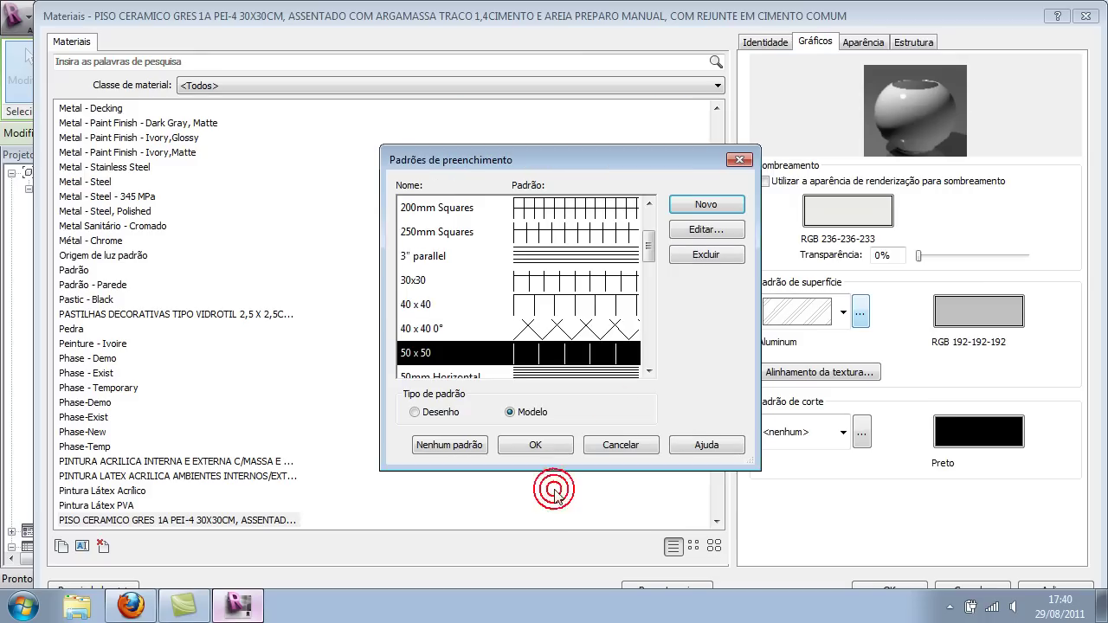
pyautogui.click(544, 439)
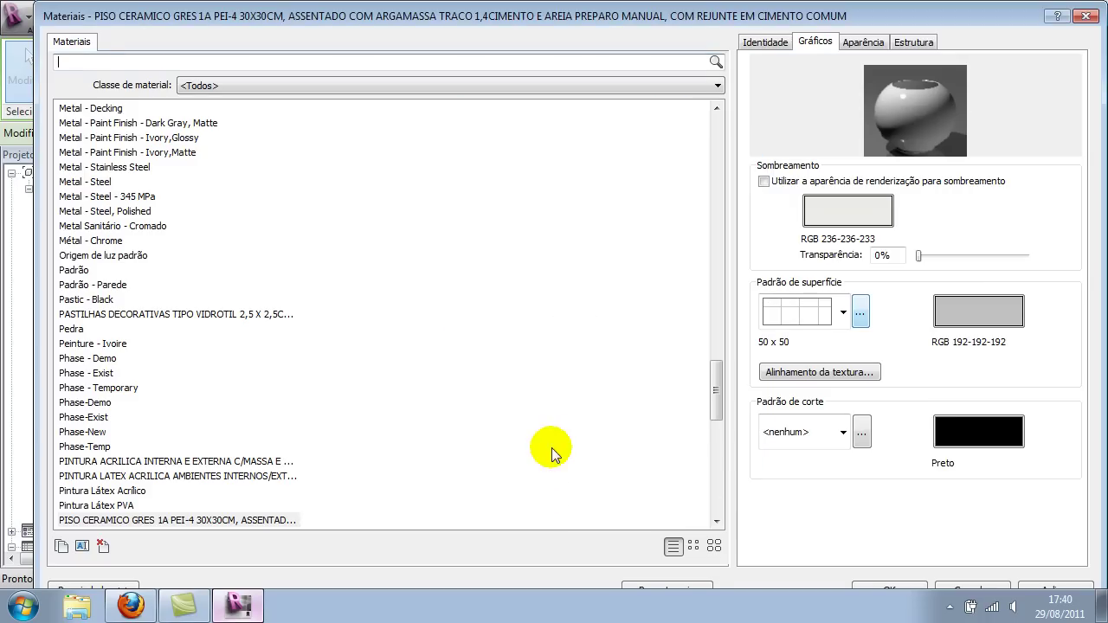
pyautogui.click(860, 586)
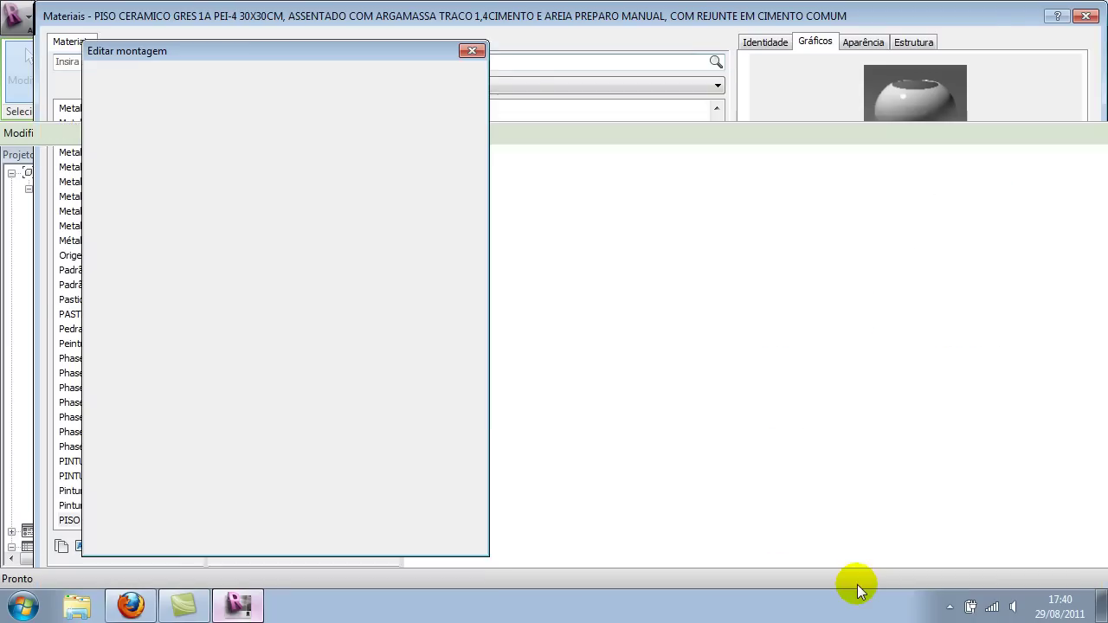
pyautogui.click(246, 525)
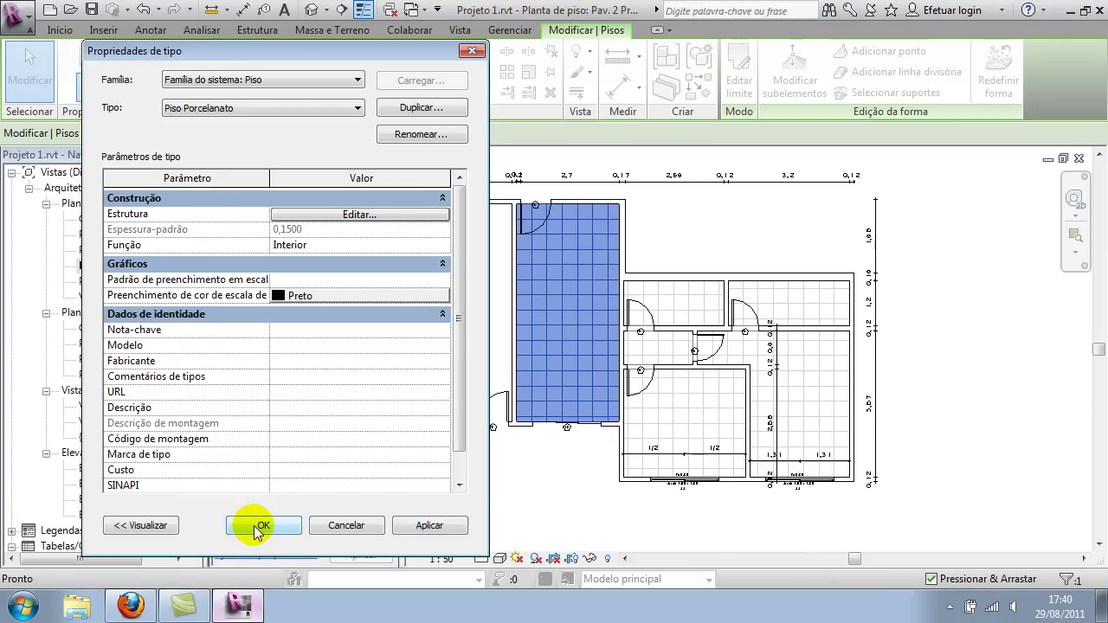
pyautogui.click(262, 525)
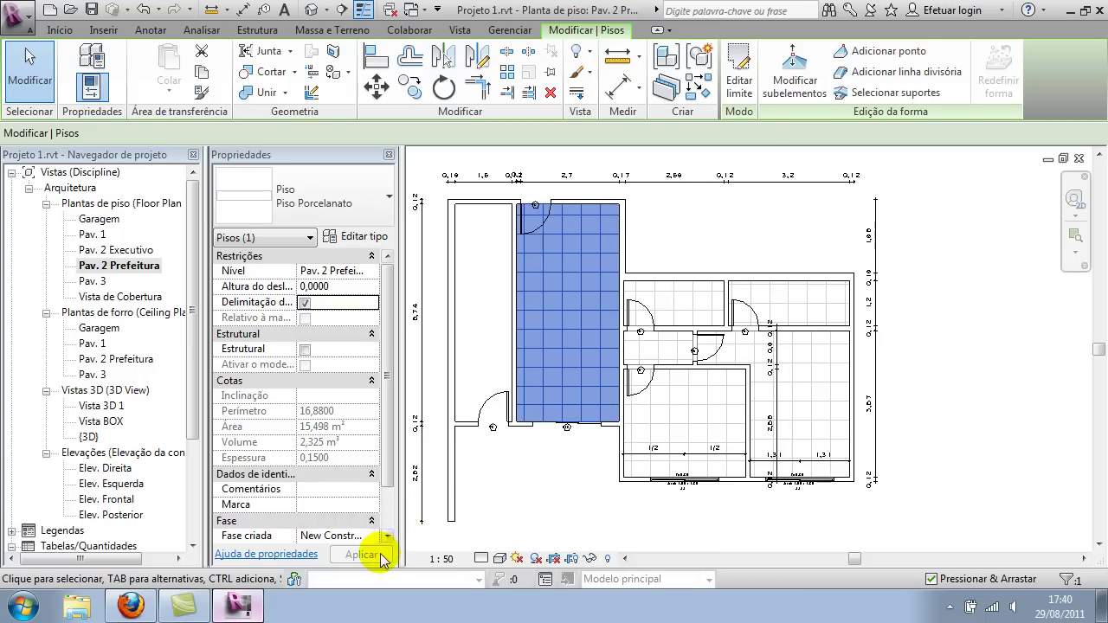
# - Clear the floor selection and zoom into the tiles near the top-left door
pyautogui.click(554, 494)
pyautogui.scroll(5, 530, 220)
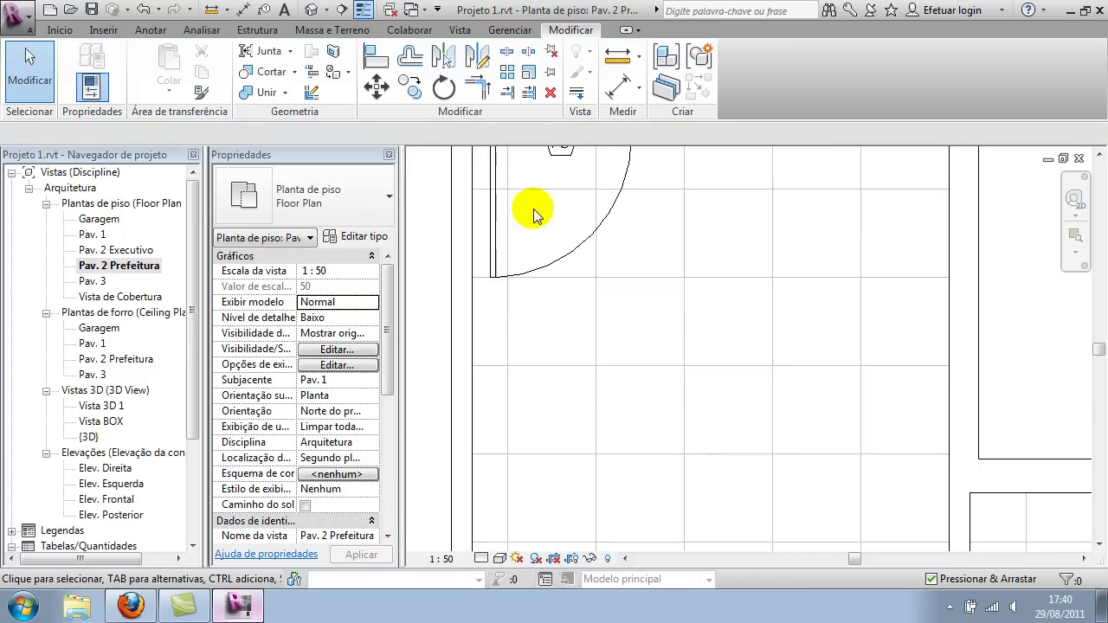
pyautogui.moveTo(534, 215); pyautogui.dragTo(549, 352, button='middle')
pyautogui.scroll(1, 493, 367)
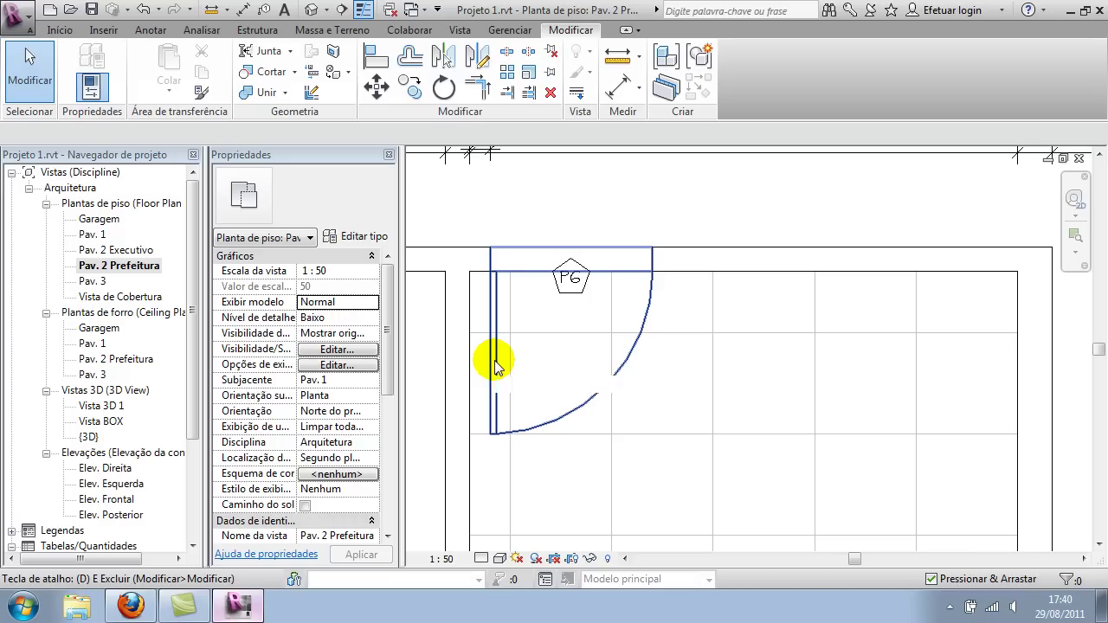
# - Add aligned dimensions (DI) showing the 0,5 tile spacing horizontally and vertically
pyautogui.press('d')
pyautogui.press('i')
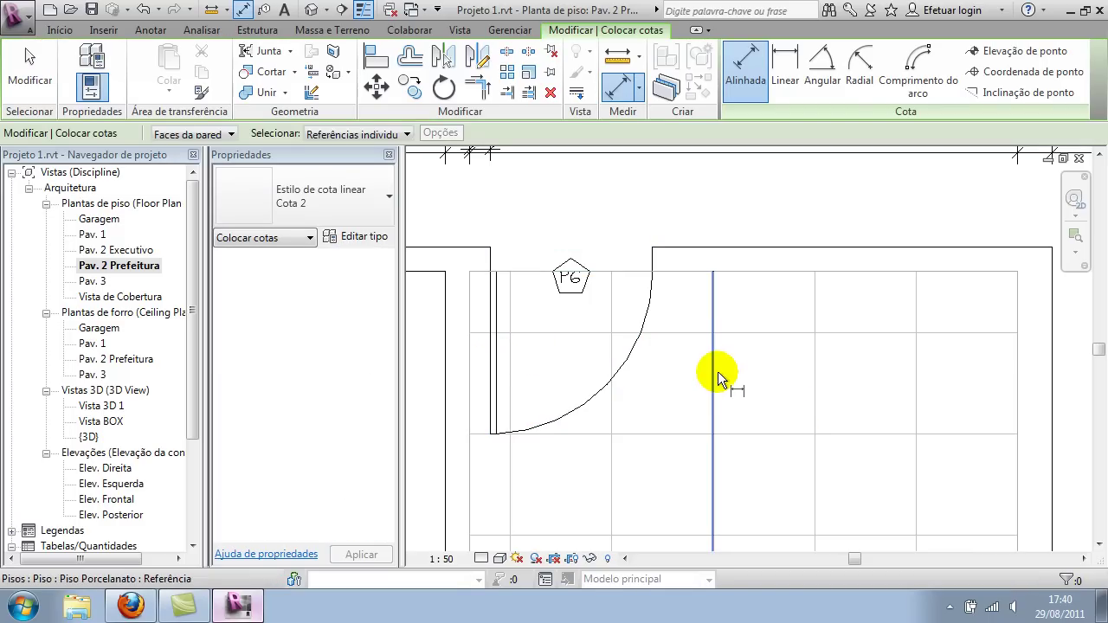
pyautogui.click(716, 374)
pyautogui.click(814, 364)
pyautogui.click(779, 216)
pyautogui.click(779, 333)
pyautogui.click(779, 434)
pyautogui.click(870, 381)
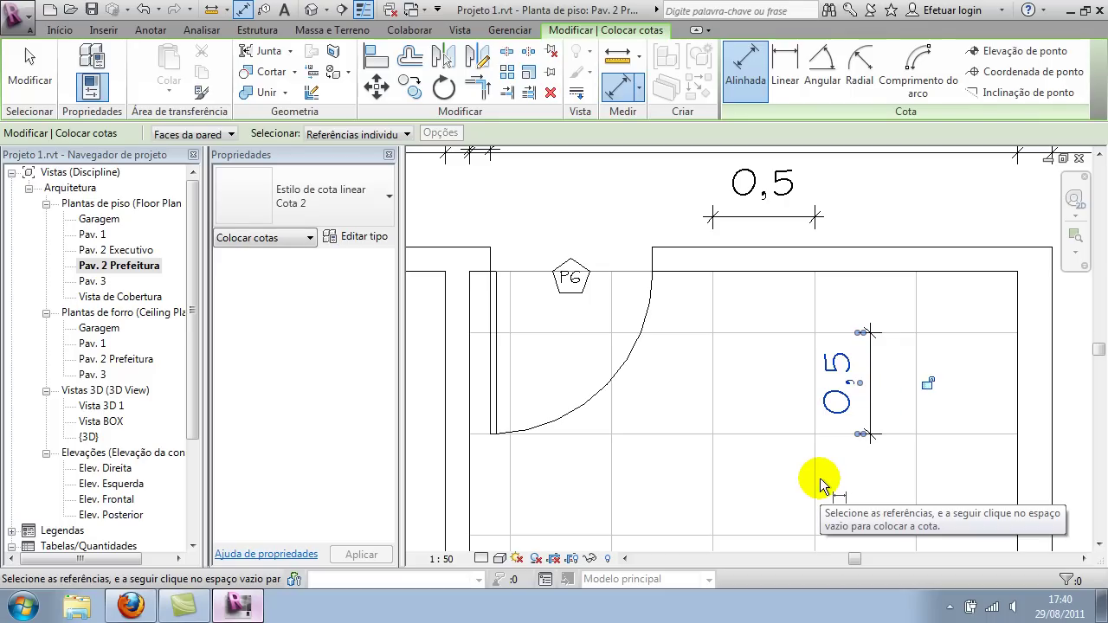
# - With Align, snap a vertical tile line to the left wall face and a horizontal one to the top wall
pyautogui.press('Escape')
pyautogui.press('Escape')
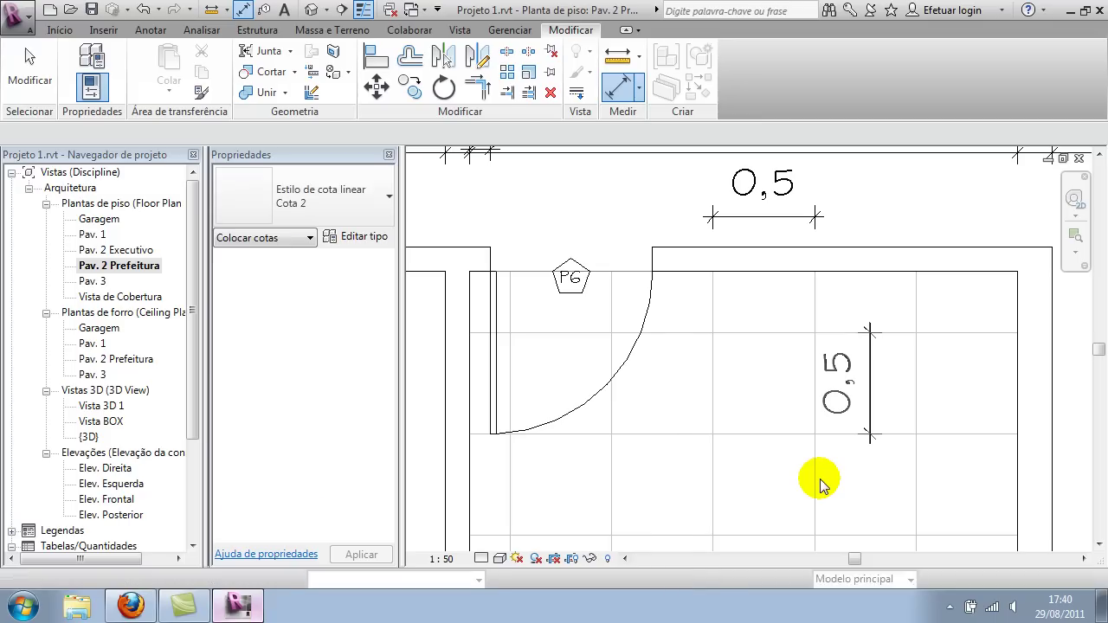
pyautogui.press('l')
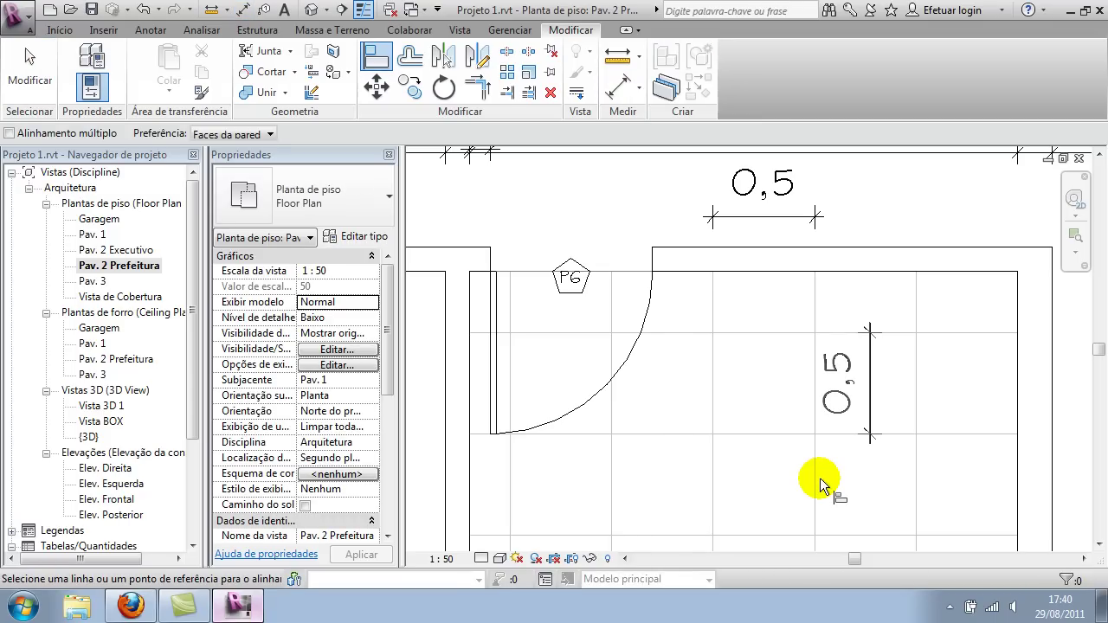
pyautogui.click(470, 486)
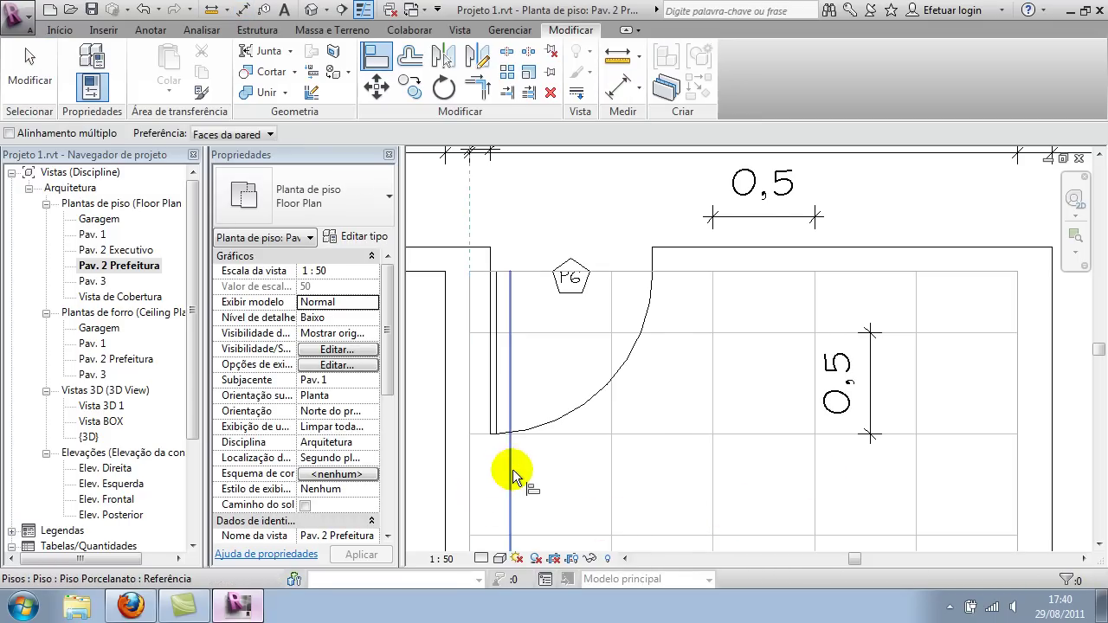
pyautogui.click(510, 468)
pyautogui.click(766, 274)
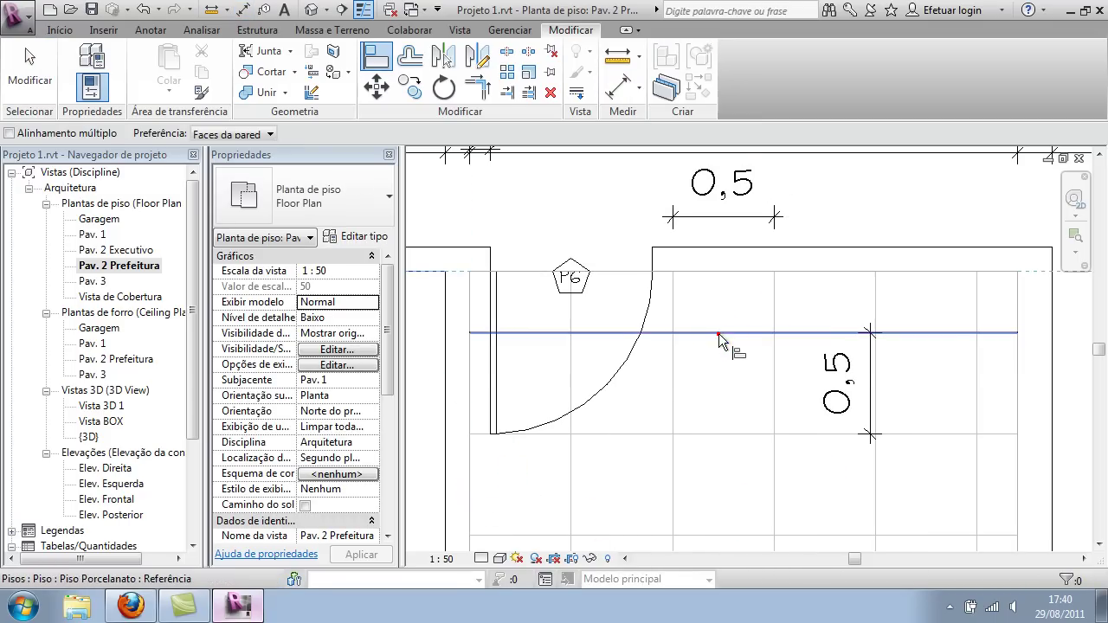
pyautogui.click(719, 333)
# - Align another porcelain tile line to a wall face in the central corridor
pyautogui.scroll(-3, 779, 407)
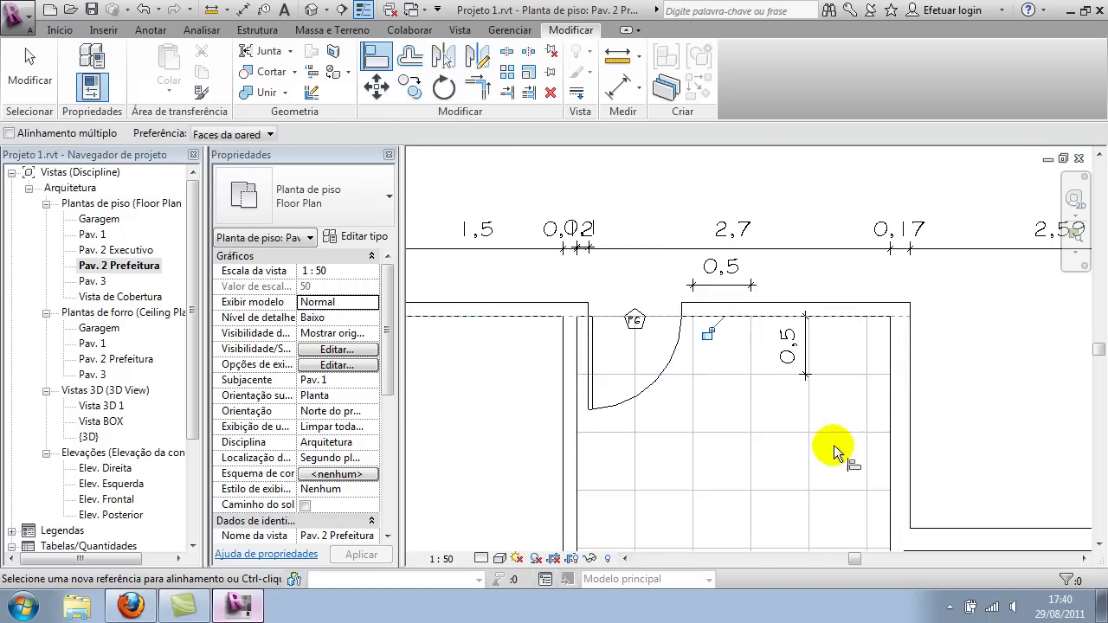
pyautogui.moveTo(836, 448); pyautogui.dragTo(667, 153, button='middle')
pyautogui.scroll(2, 729, 402)
pyautogui.moveTo(730, 402); pyautogui.dragTo(685, 297, button='middle')
pyautogui.click(645, 339)
pyautogui.click(724, 348)
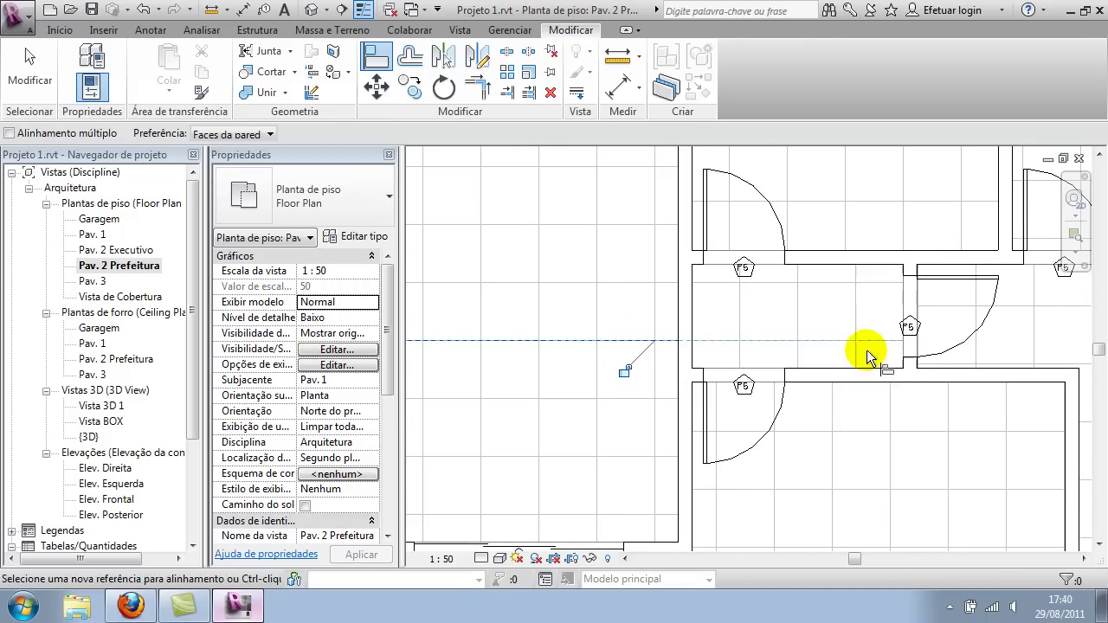
pyautogui.moveTo(867, 350); pyautogui.dragTo(729, 338, button='middle')
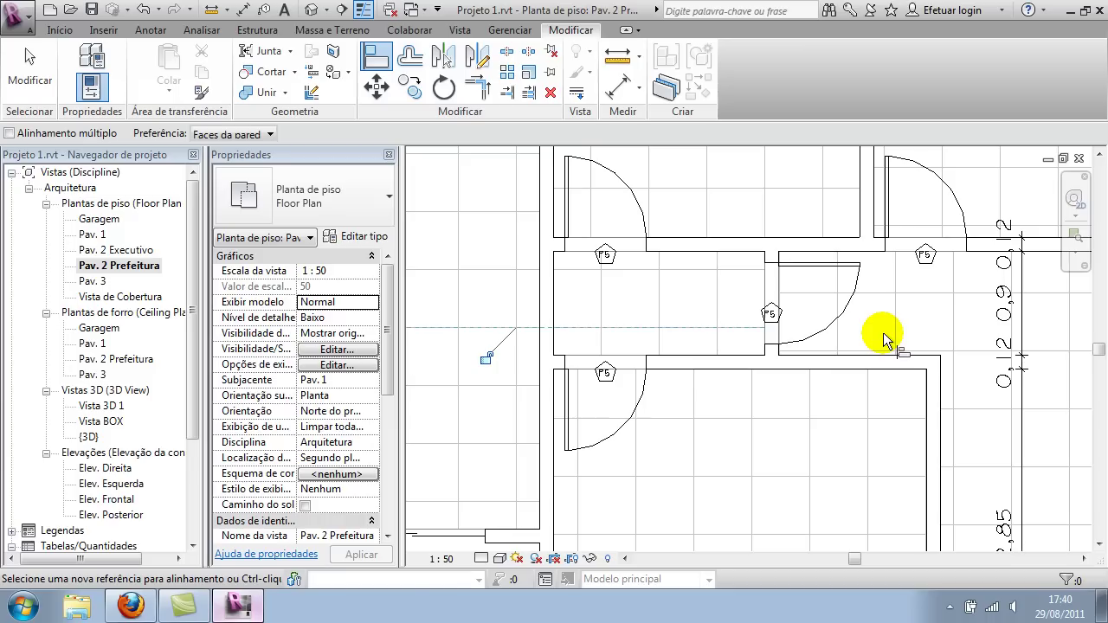